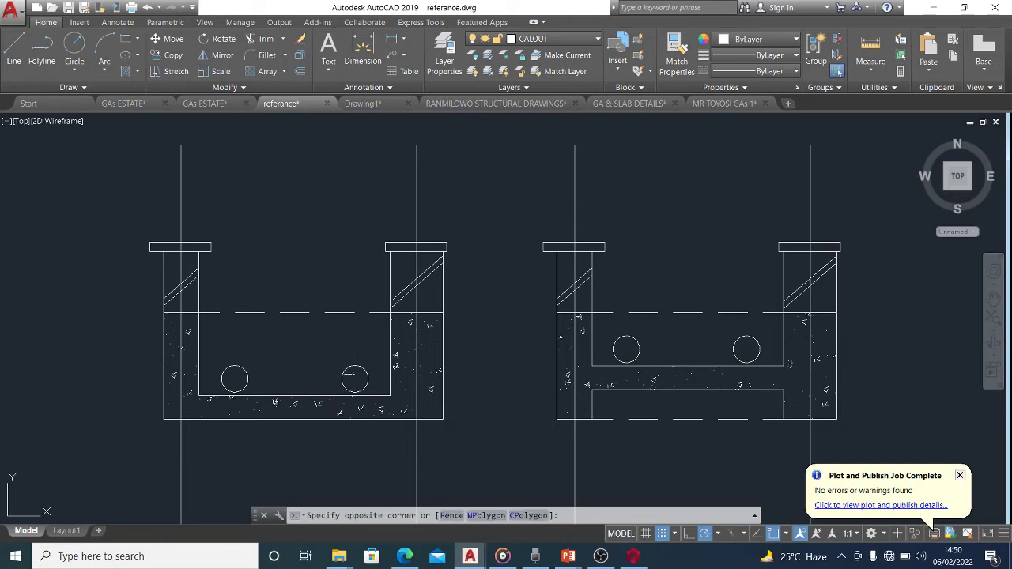
left_click(372, 372)
left_click(218, 352)
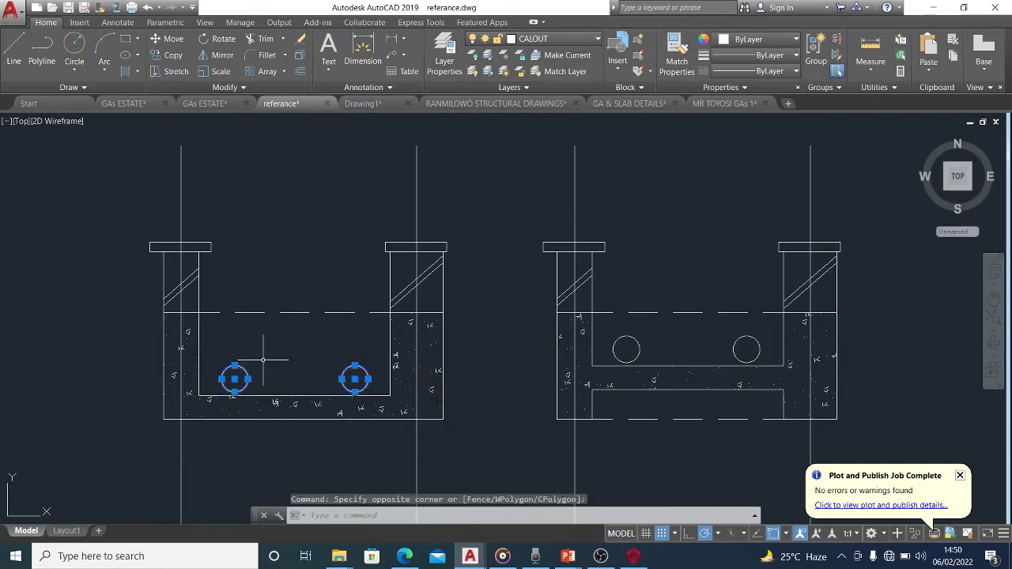
key("Escape")
left_click(319, 339)
key("Escape")
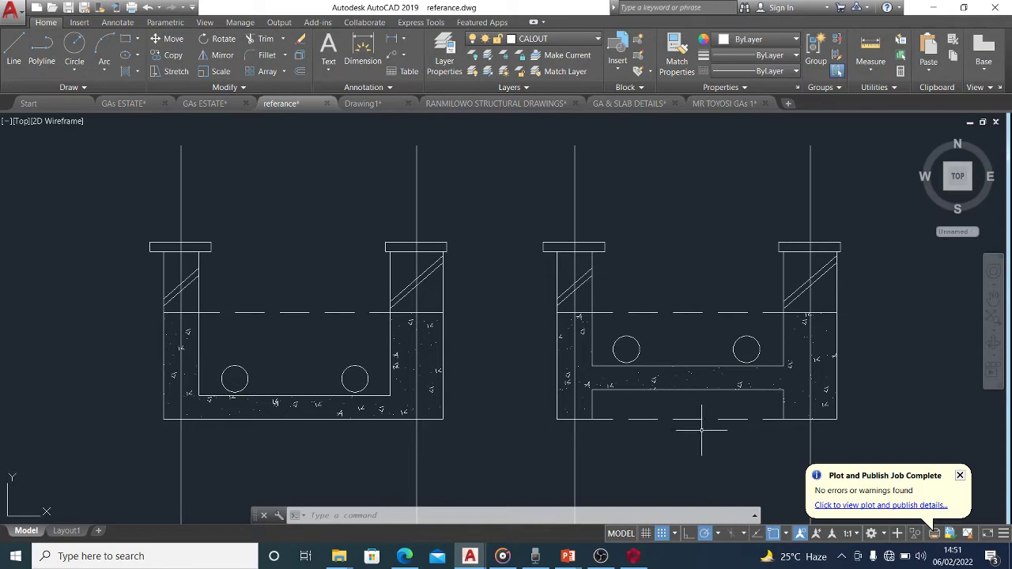
Step: Switch to ProtaStructure and insert a 225x450 mm cantilever beam on storey 4 along axis 1, from axis D to E1
left_click(633, 556)
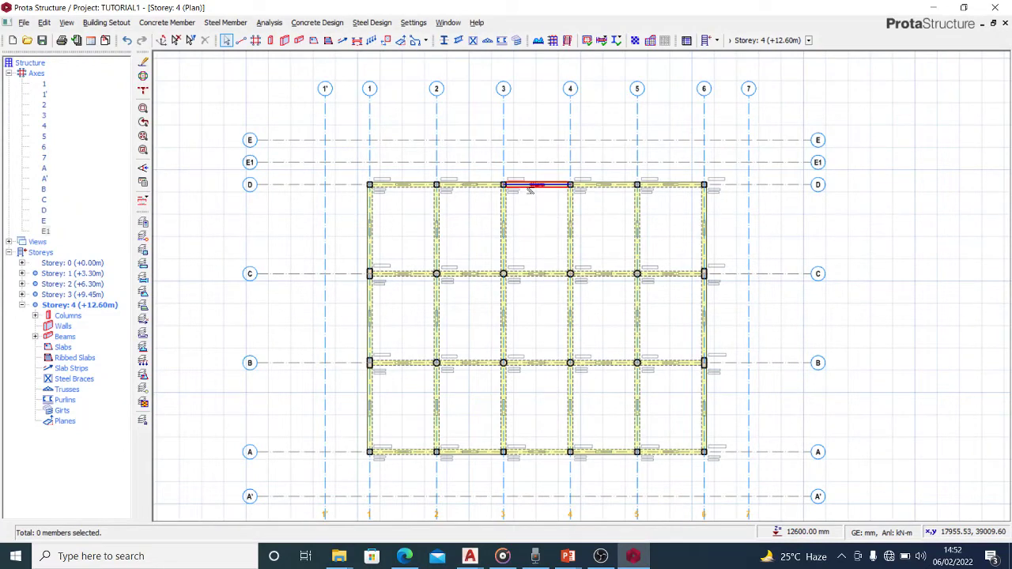
mouse_move(530, 190)
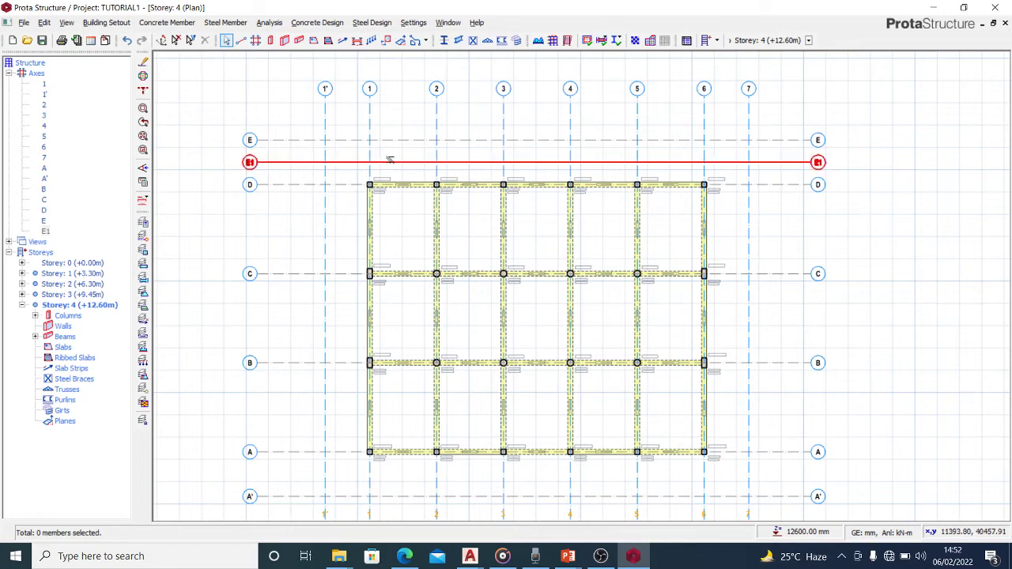
scroll(451, 160, "up", 1)
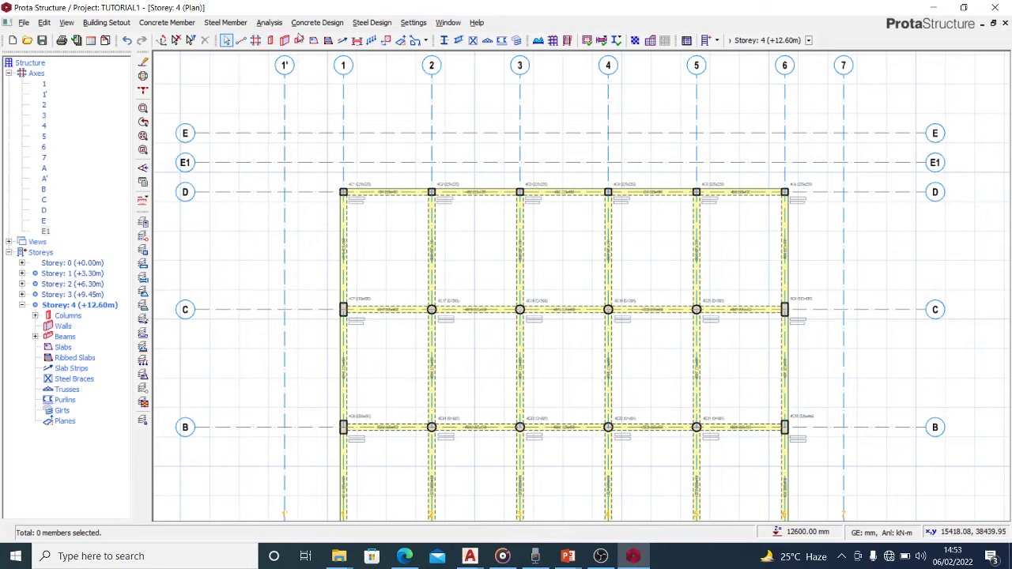
left_click(345, 252)
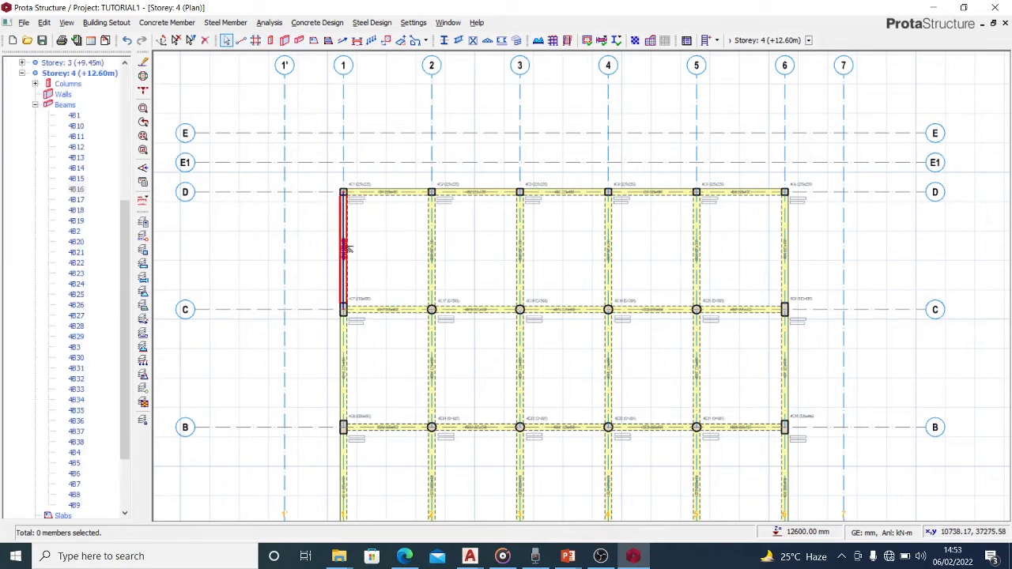
left_click(298, 41)
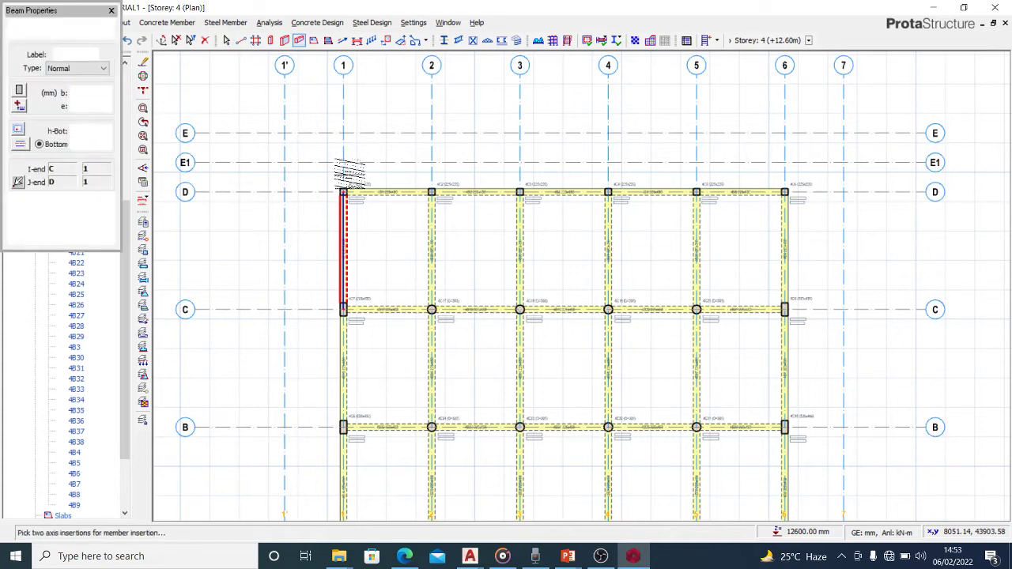
scroll(345, 174, "up", 2)
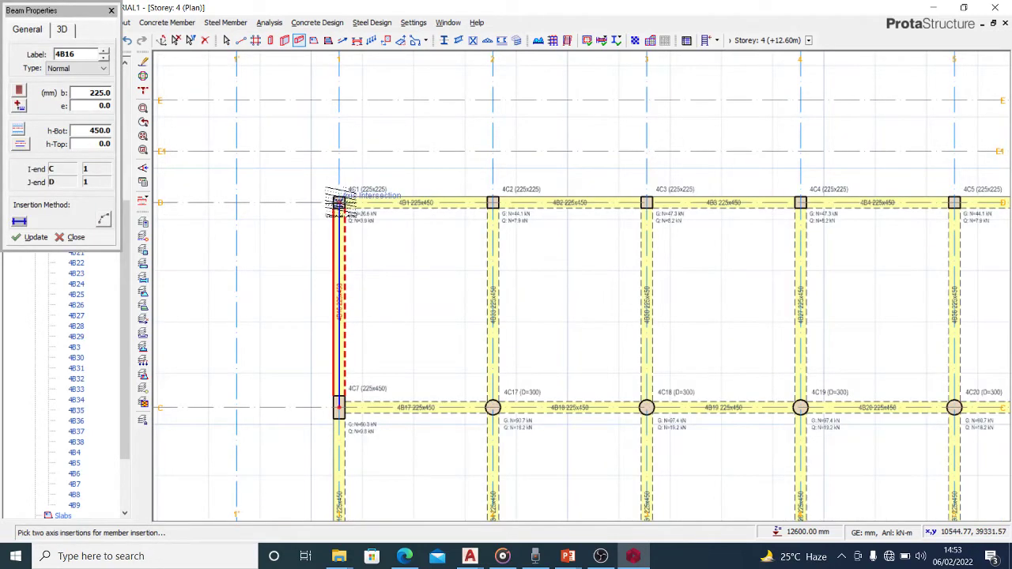
left_click(339, 203)
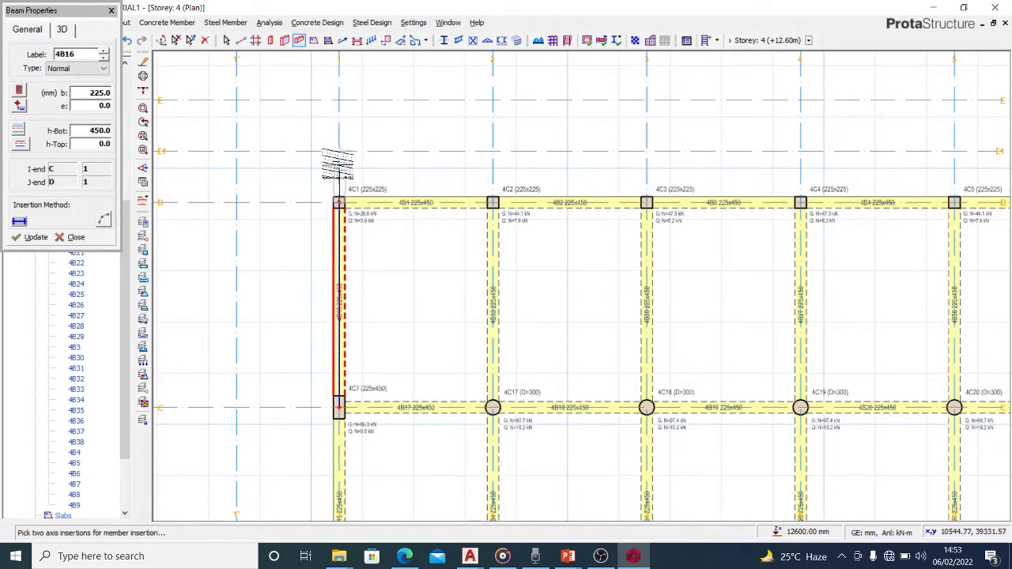
left_click(338, 153)
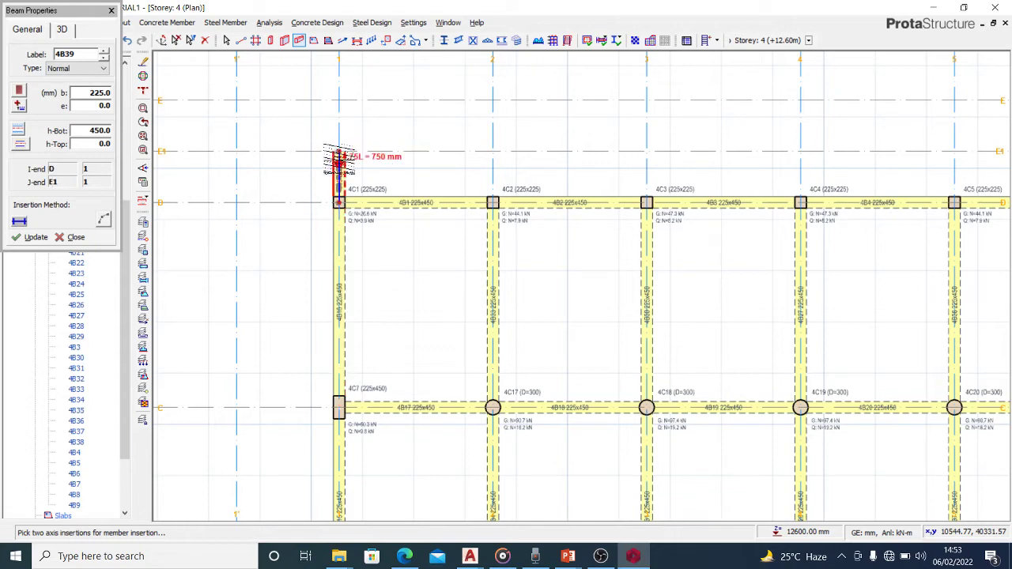
Step: Insert matching 225x450 mm cantilever beams along axes 3, 5 and 6, each from axis D to E1
scroll(452, 219, "down", 1)
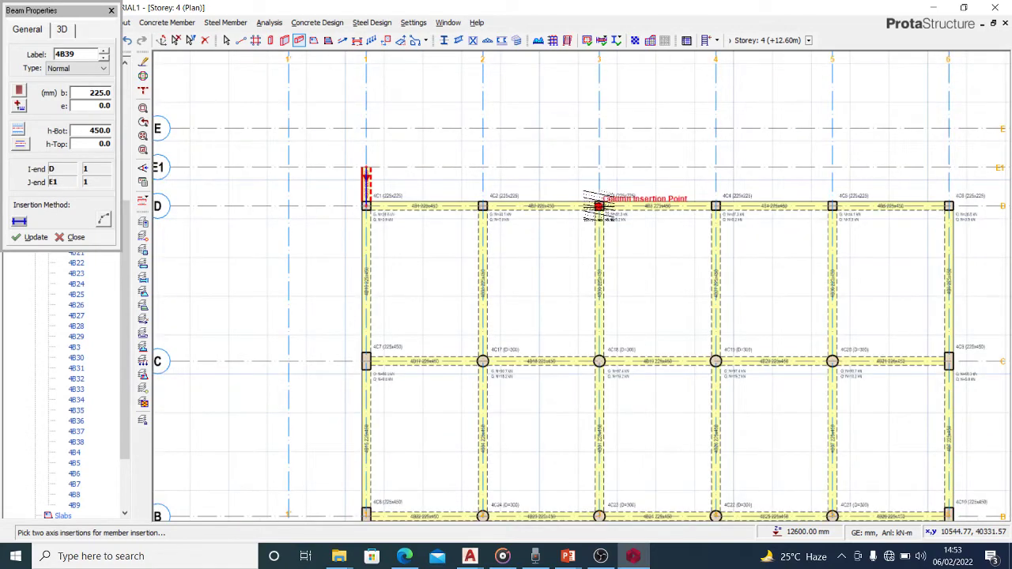
left_click(598, 167)
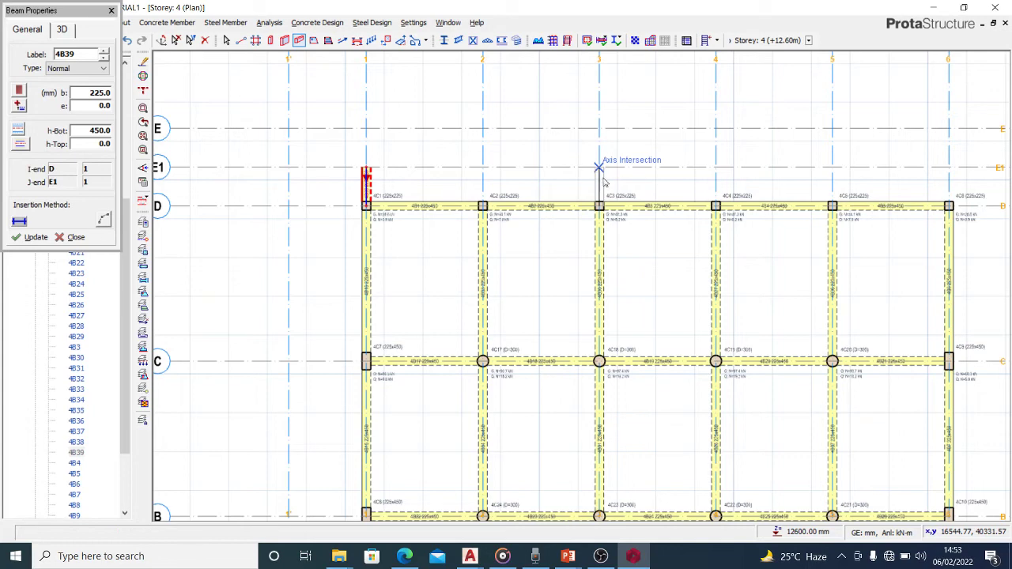
scroll(517, 163, "down", 3)
scroll(524, 158, "up", 2)
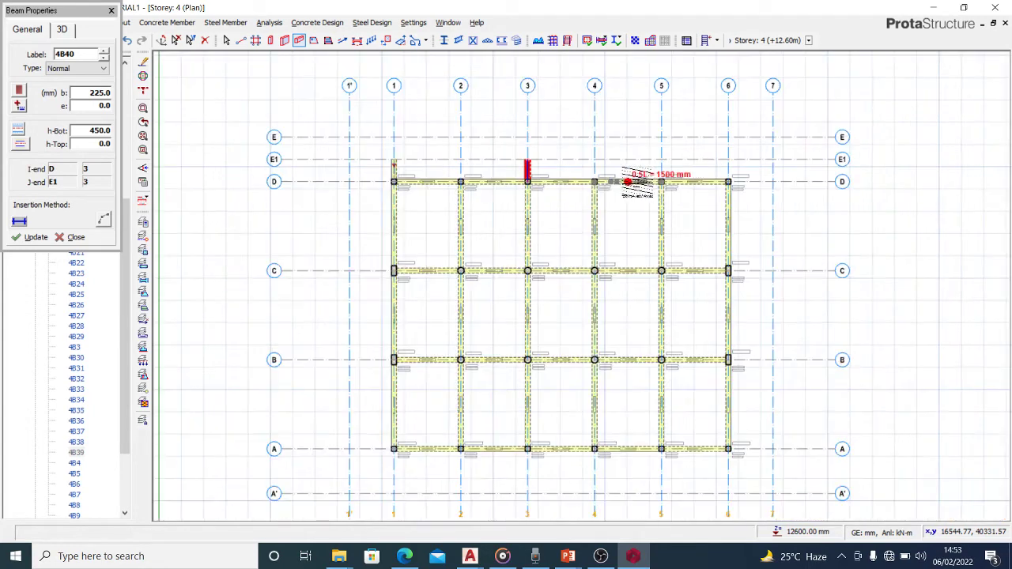
left_click(666, 182)
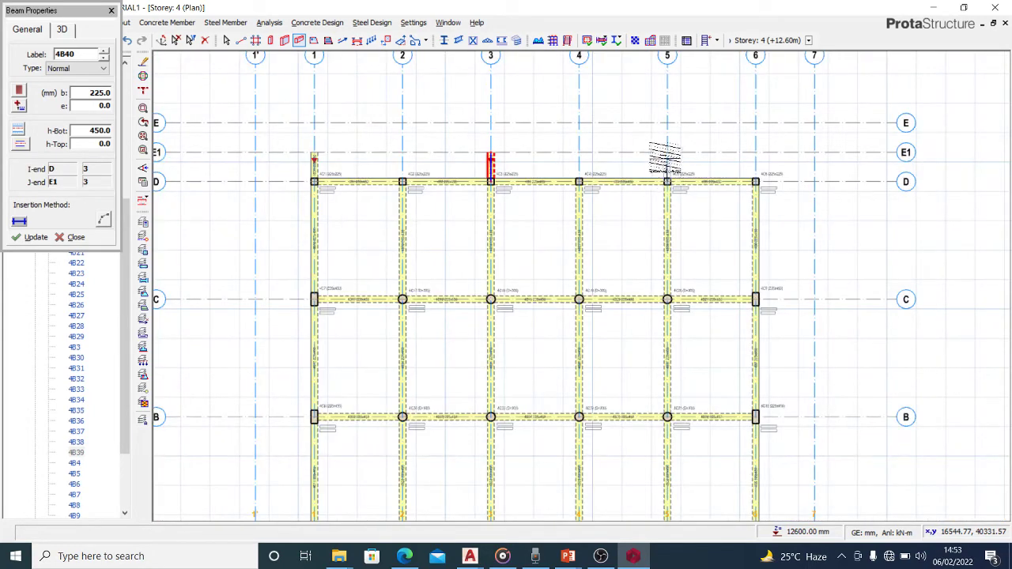
left_click(653, 155)
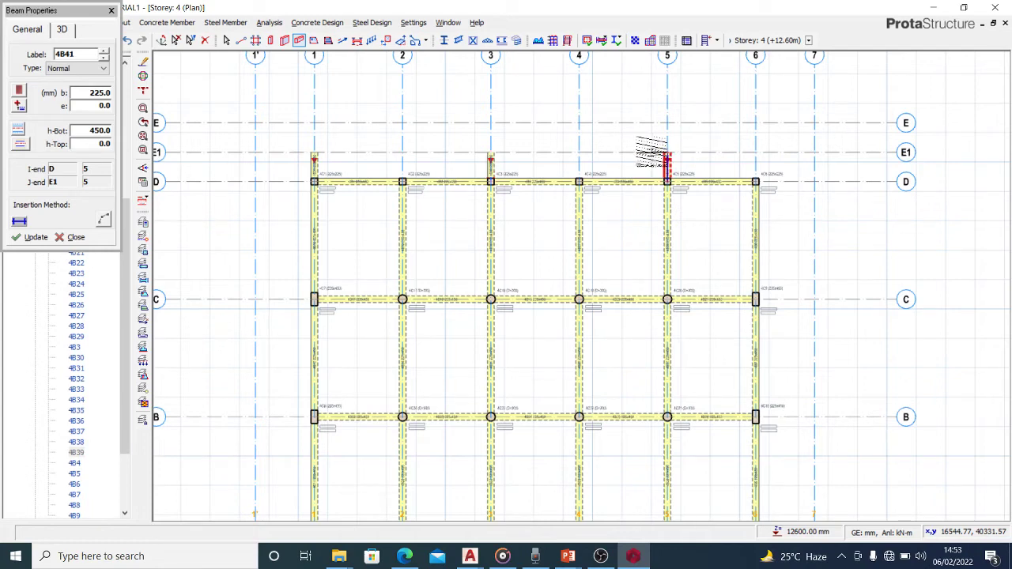
left_click(756, 182)
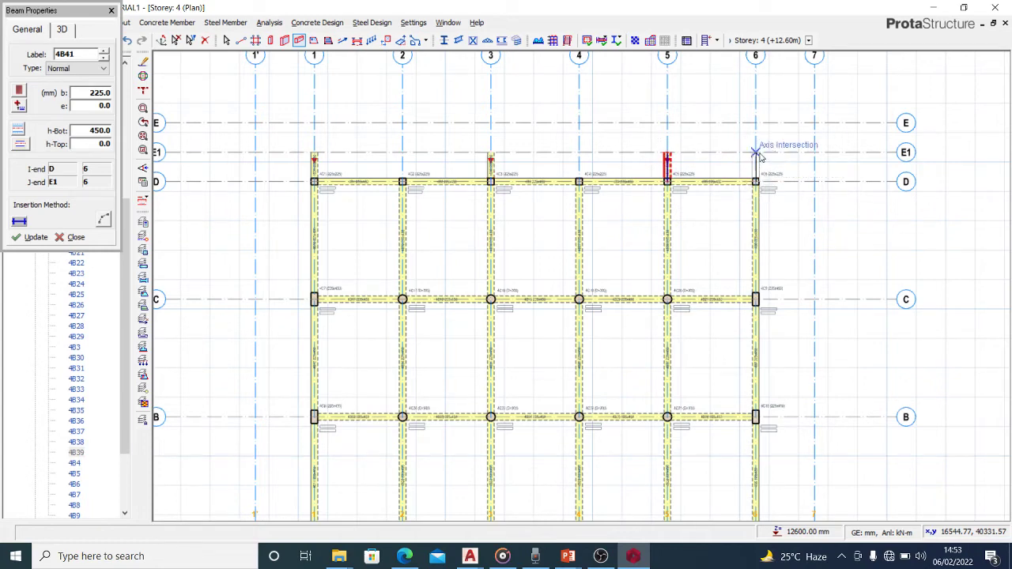
left_click(755, 152)
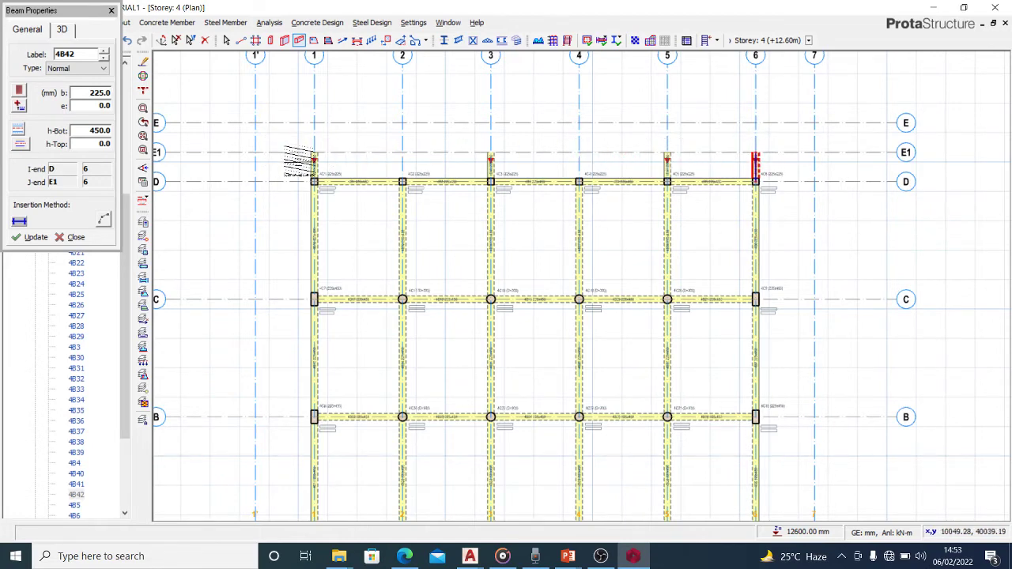
Step: Insert a 150x450 mm edge beam along axis E1 from axis 1 to 6, split at the supporting spans, and finish beam insertion
left_click(89, 131)
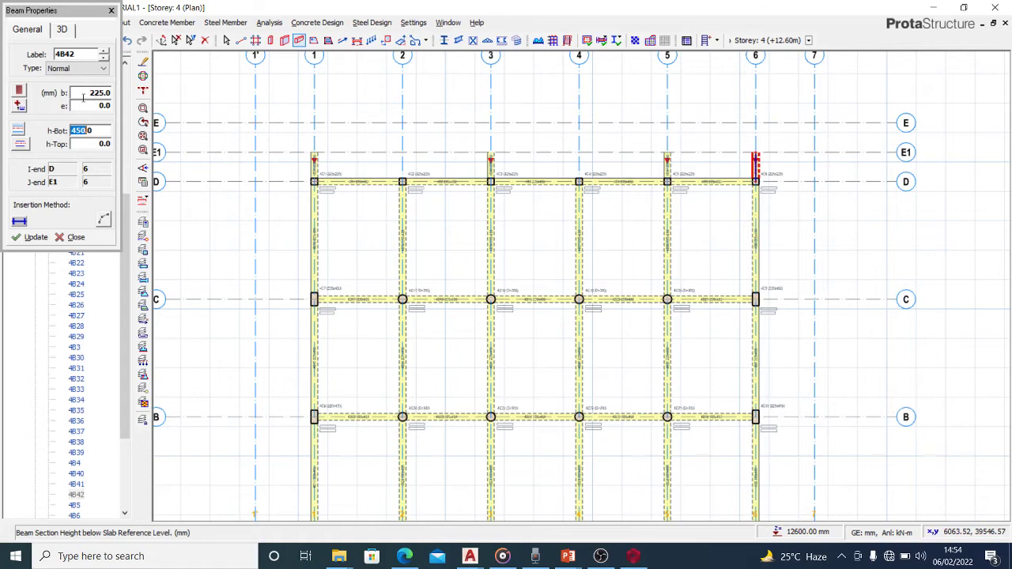
left_click(82, 93)
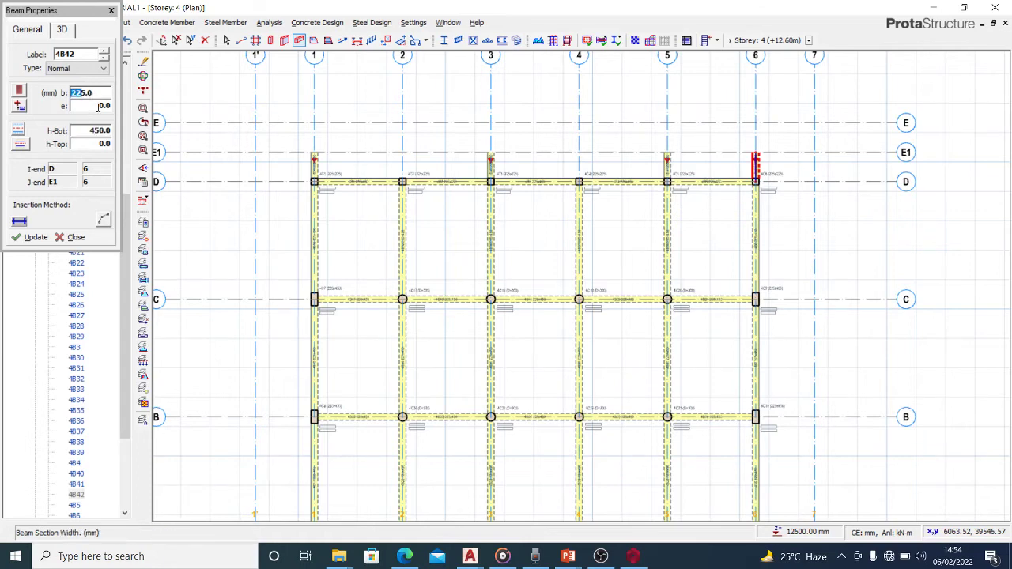
type("150.0")
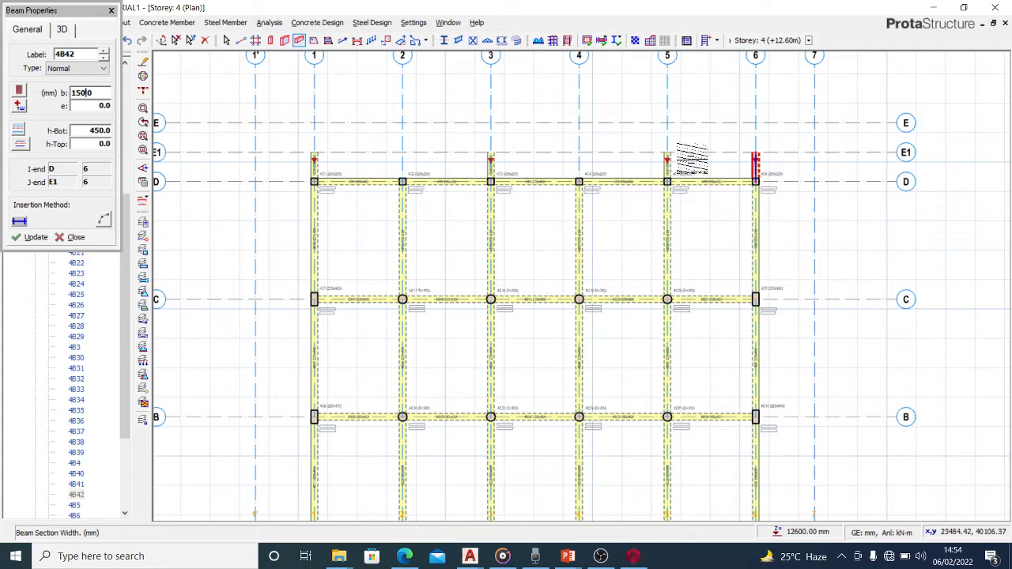
scroll(312, 154, "up", 2)
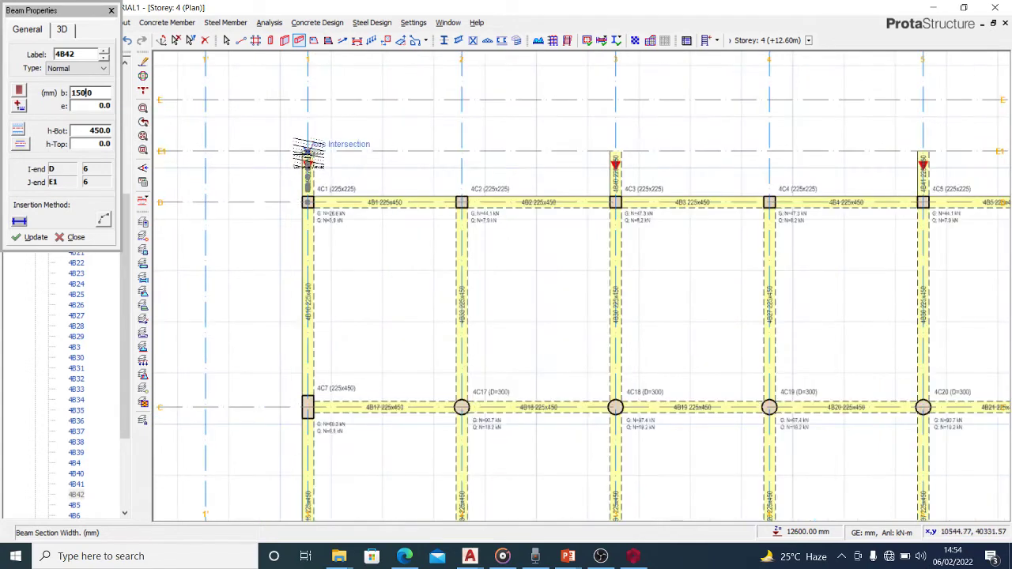
left_click(308, 154)
scroll(307, 154, "down", 2)
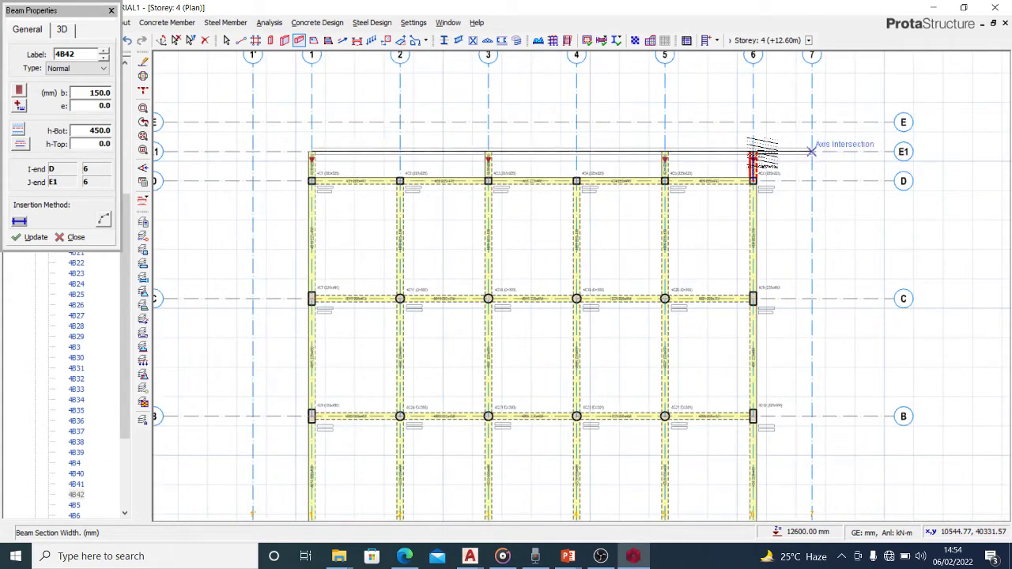
left_click(753, 151)
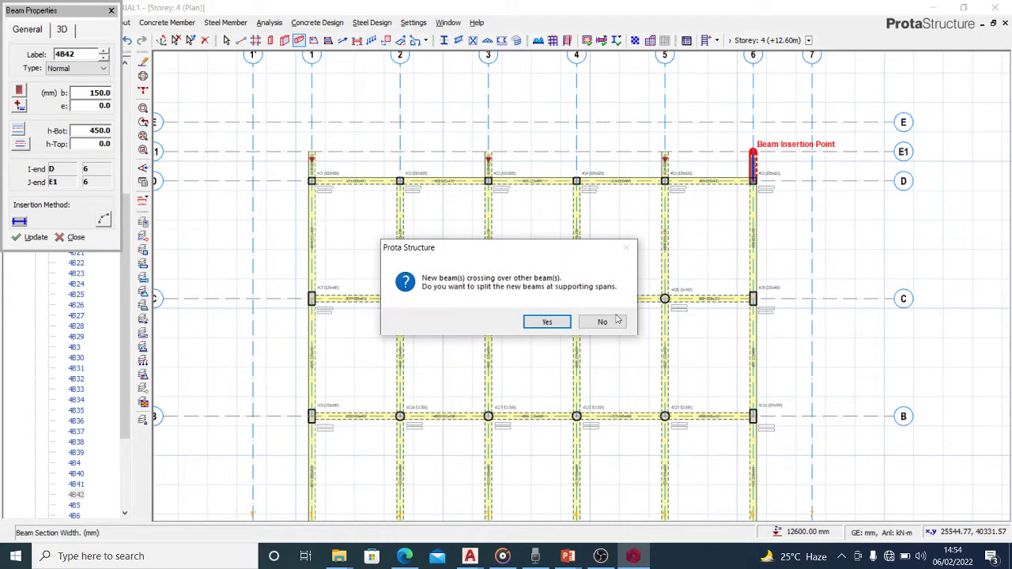
left_click(547, 322)
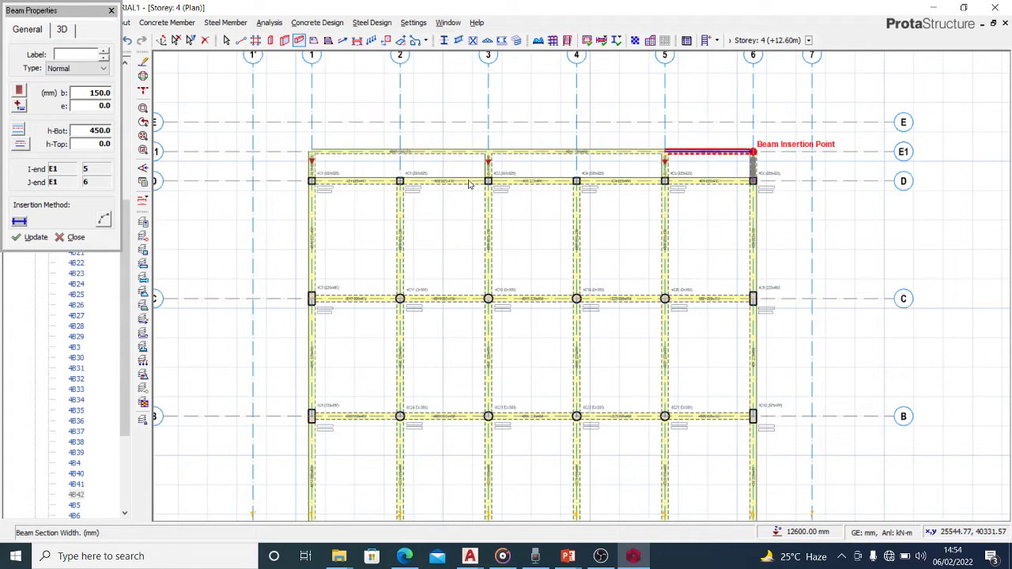
scroll(528, 162, "up", 3)
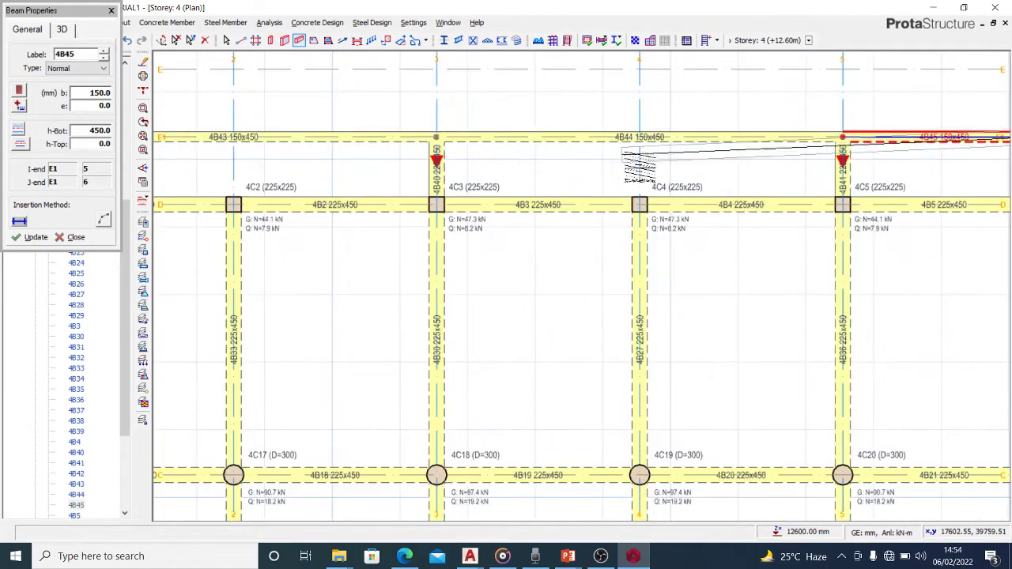
right_click(678, 166)
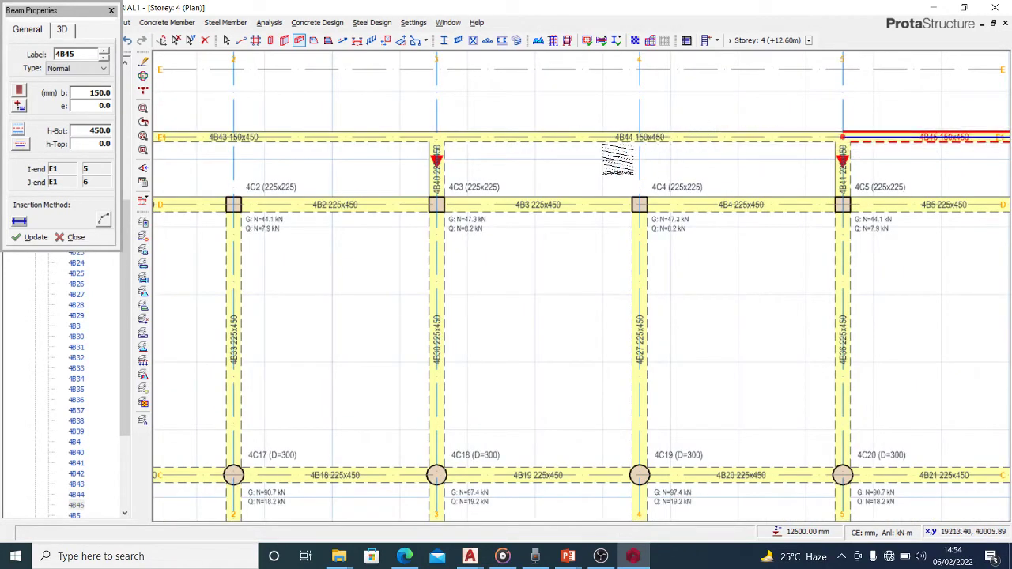
scroll(617, 160, "down", 2)
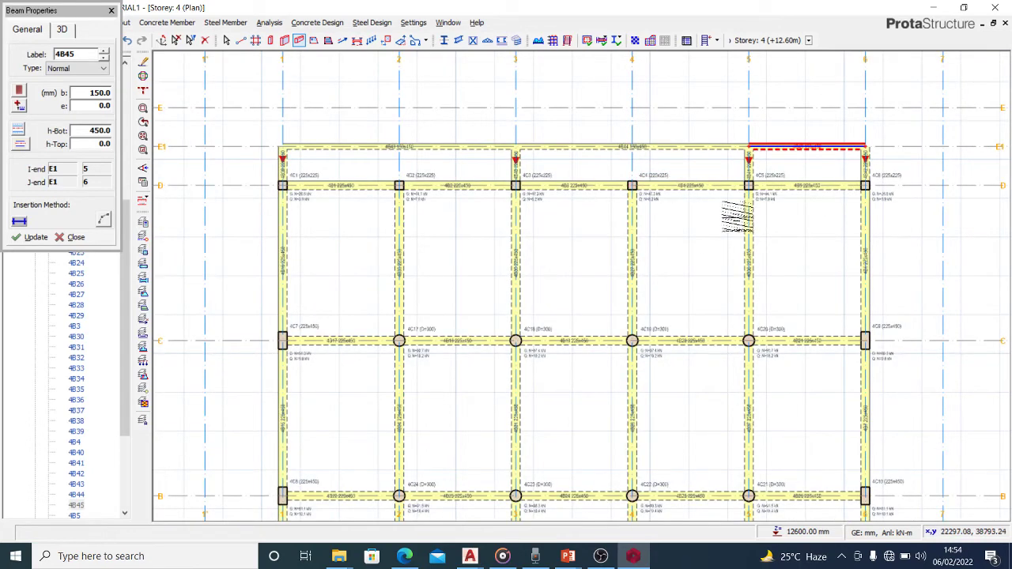
left_click(111, 11)
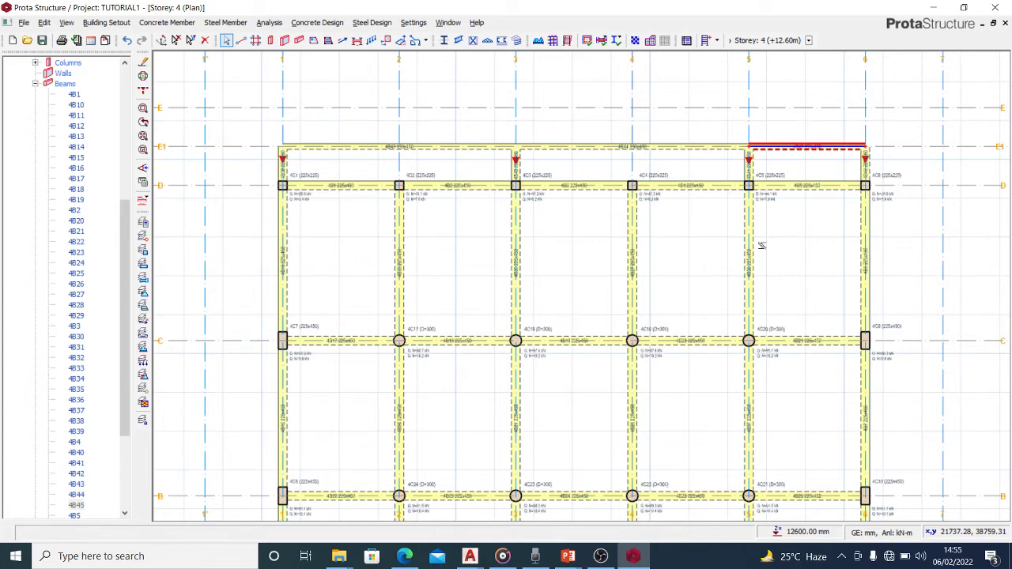
Step: Start a new slab with a depth of 100 mm and slab type 1, and check its load settings
left_click(313, 41)
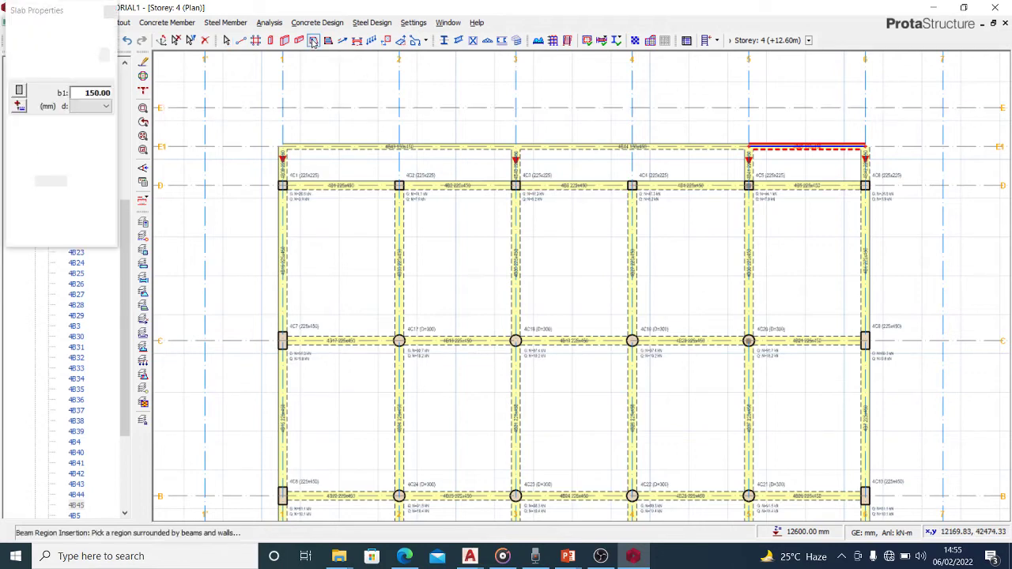
double_click(99, 93)
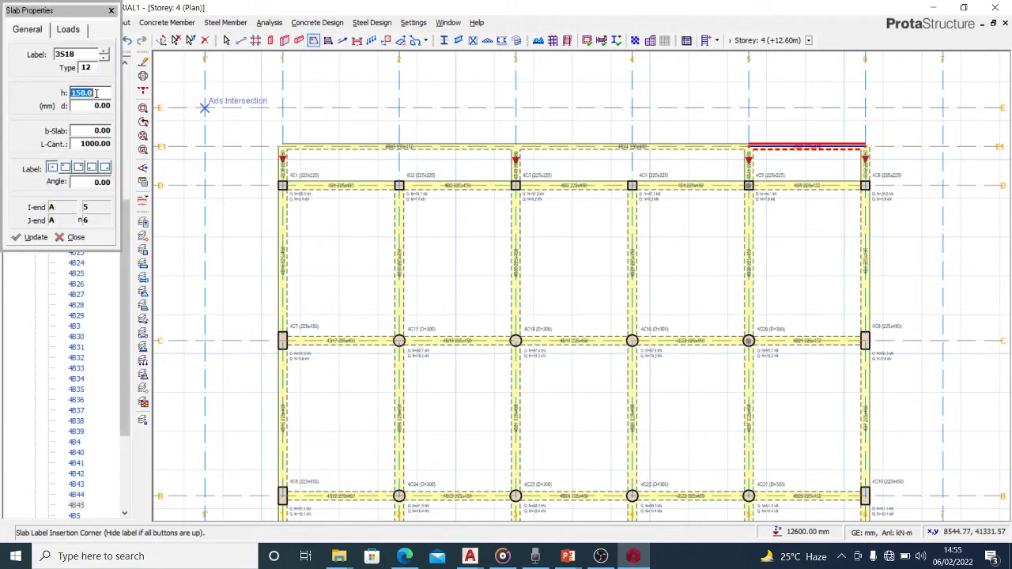
type("1")
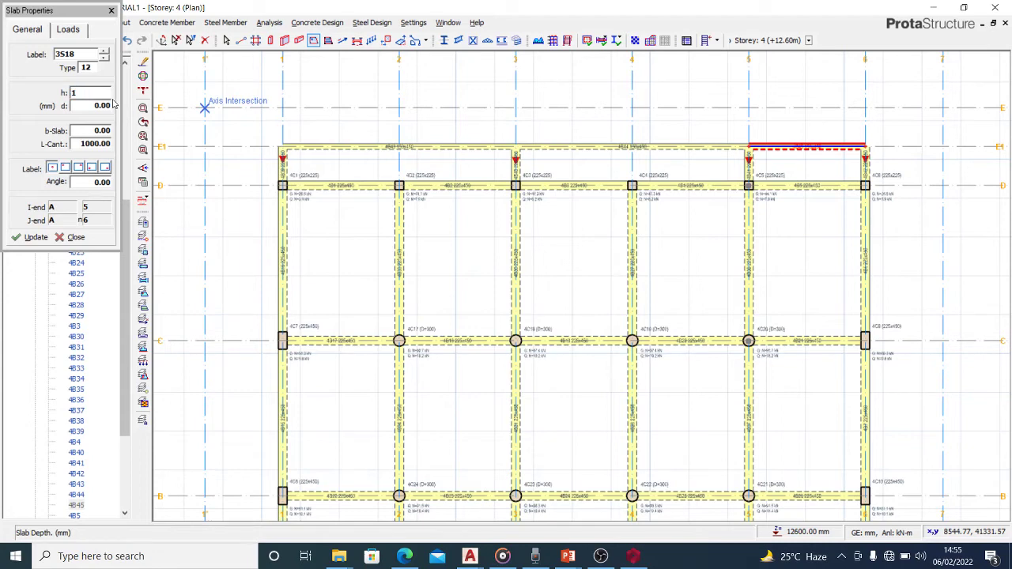
type("00")
left_click(89, 67)
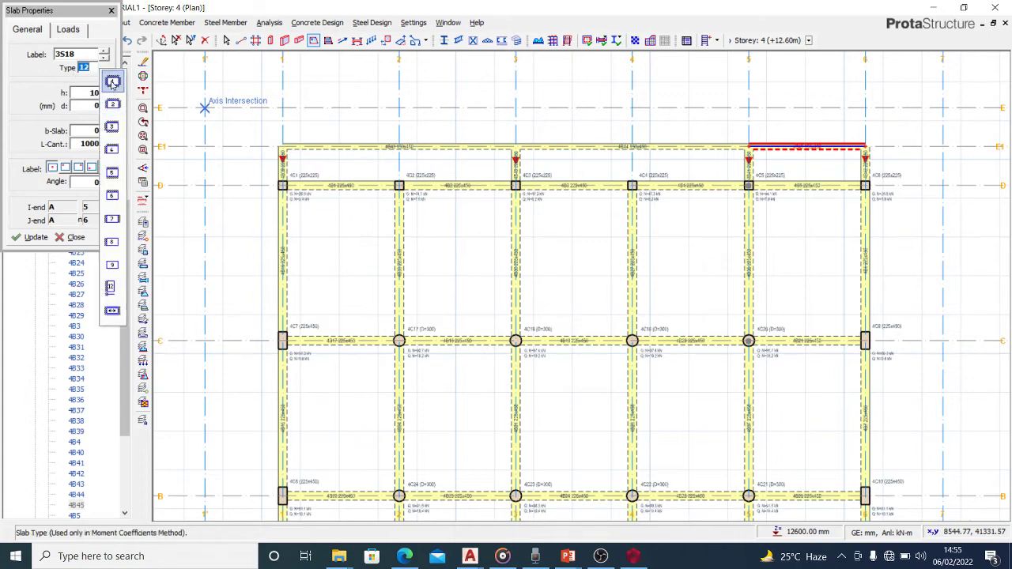
left_click(112, 81)
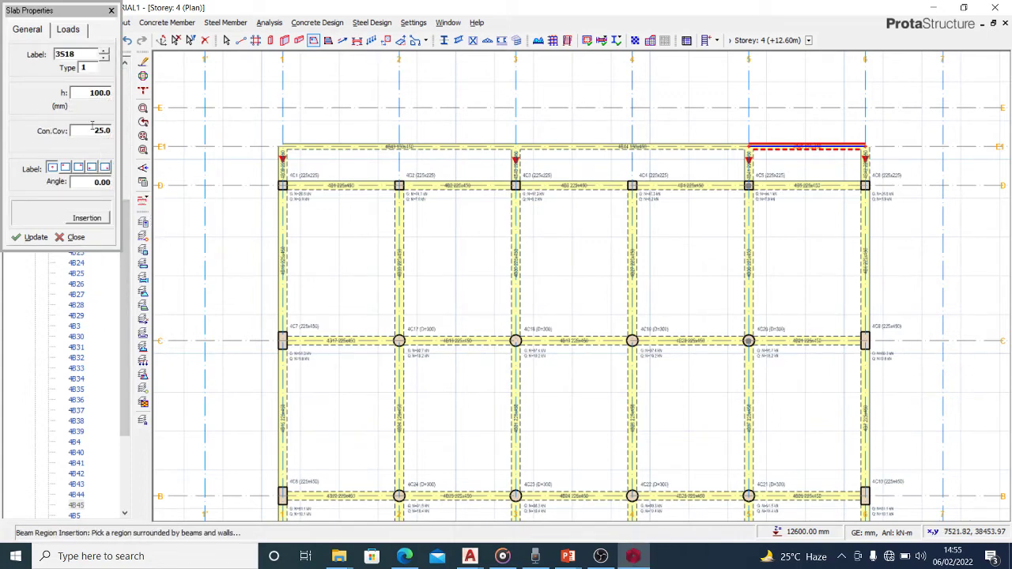
left_click(76, 30)
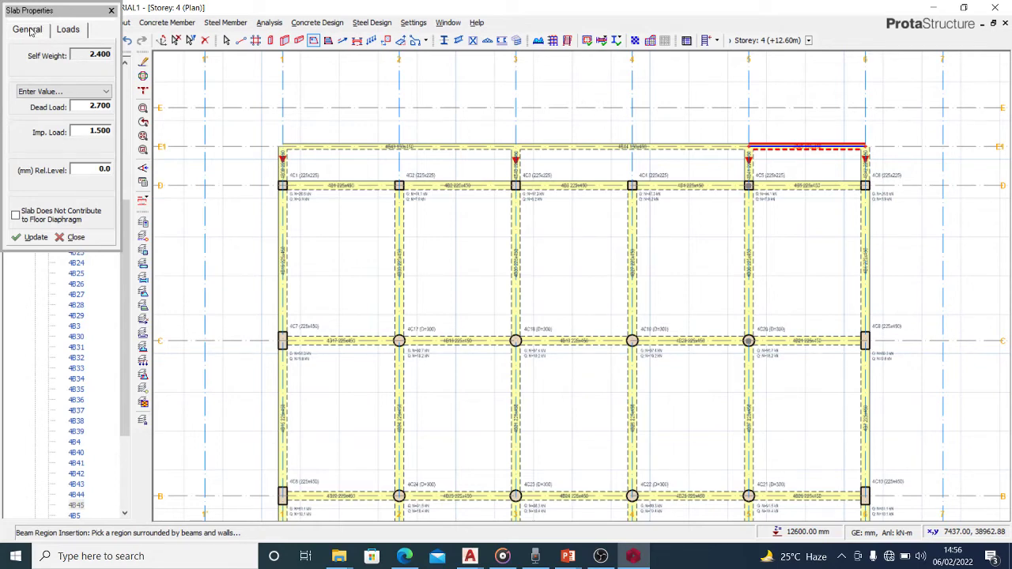
left_click(30, 30)
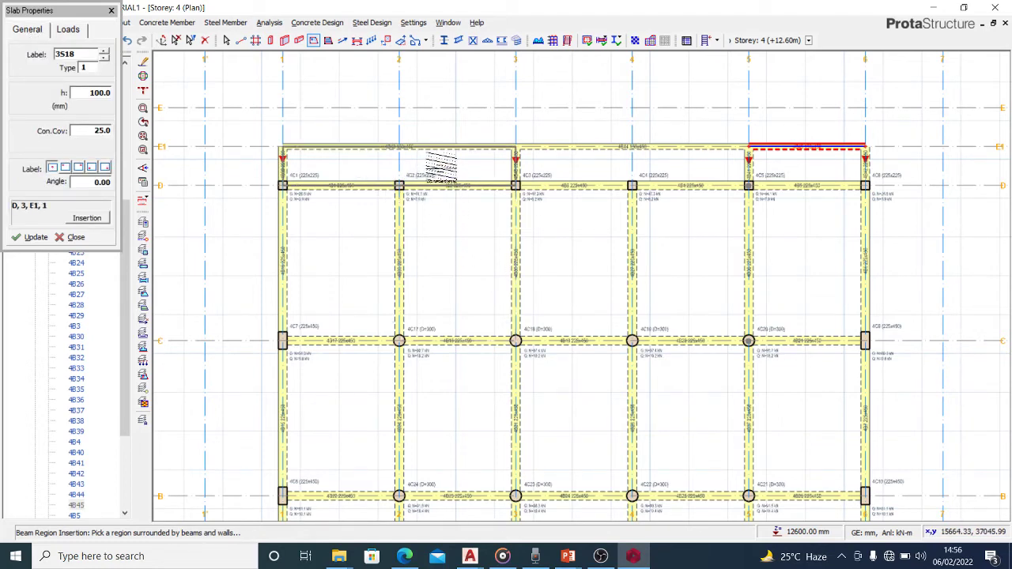
Step: Set the slab's relative level to -350 mm and insert slabs between axes D and E1 in bays 1–3, 3–5 and 5–6
left_click(68, 34)
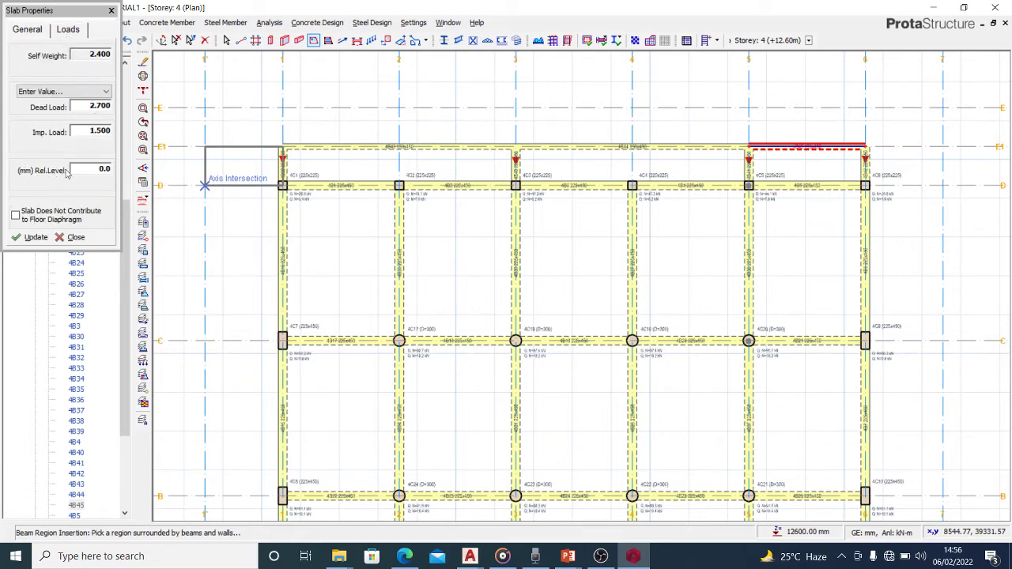
double_click(87, 168)
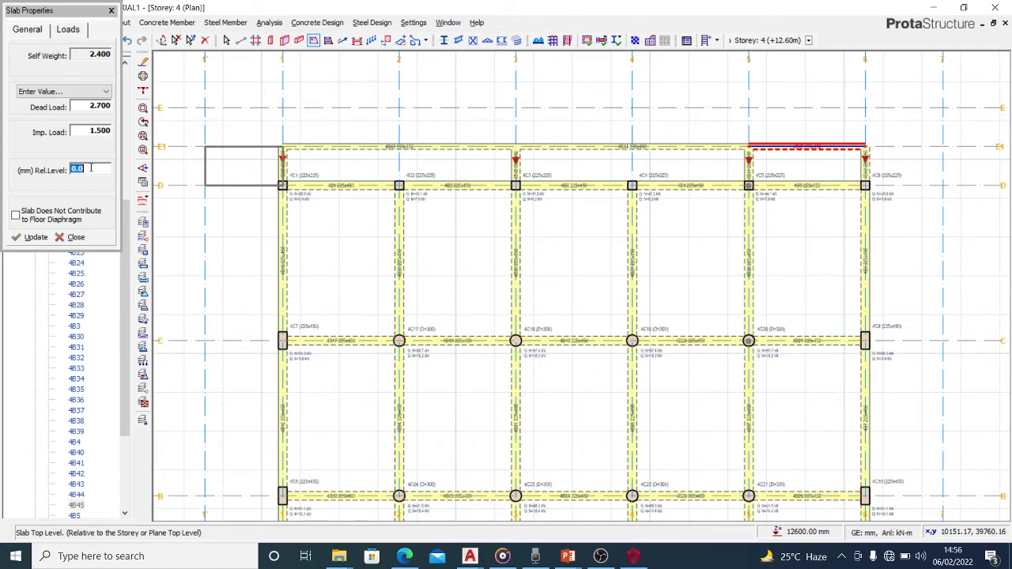
type("-350")
left_click(356, 165)
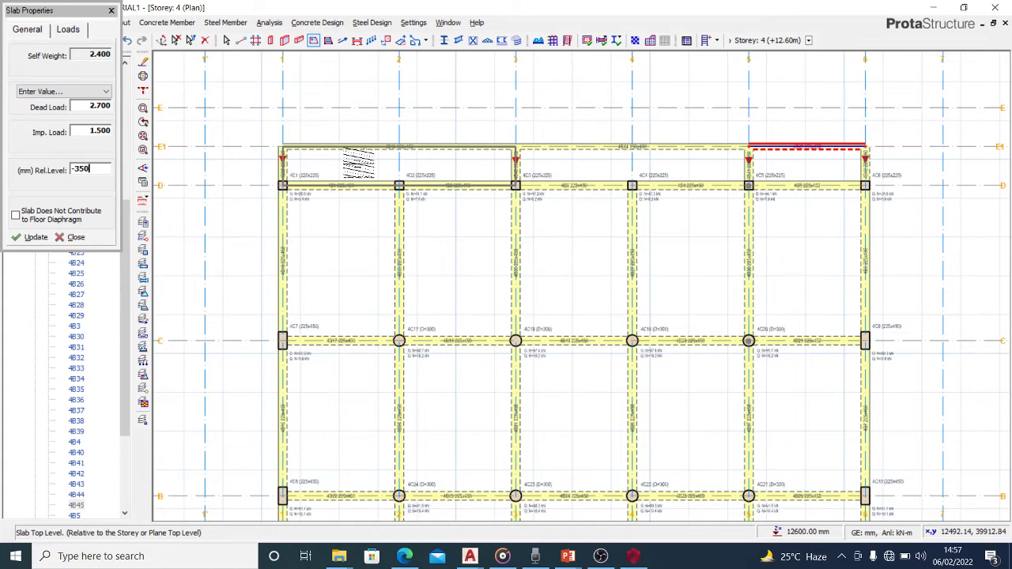
left_click(358, 162)
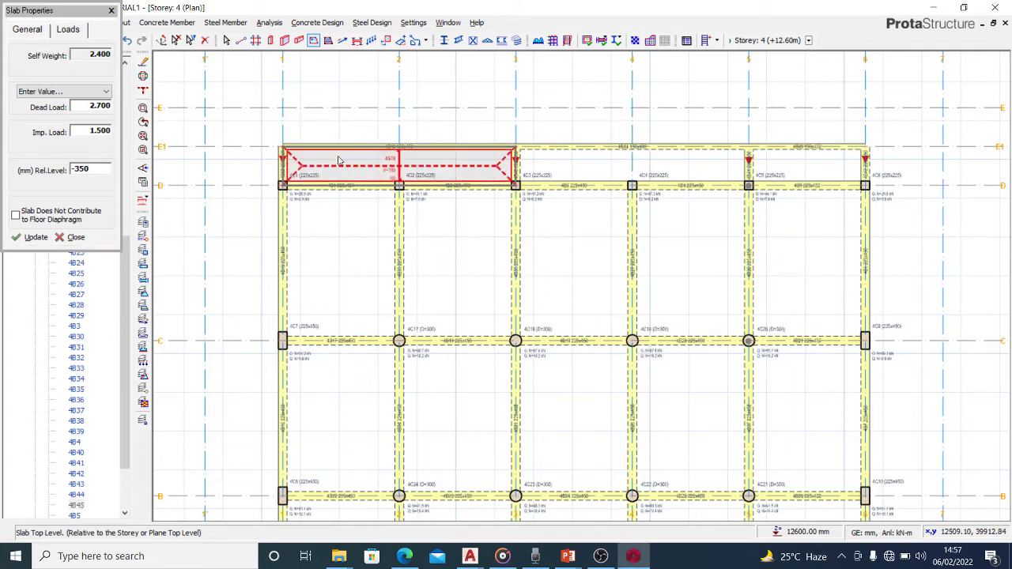
left_click(542, 162)
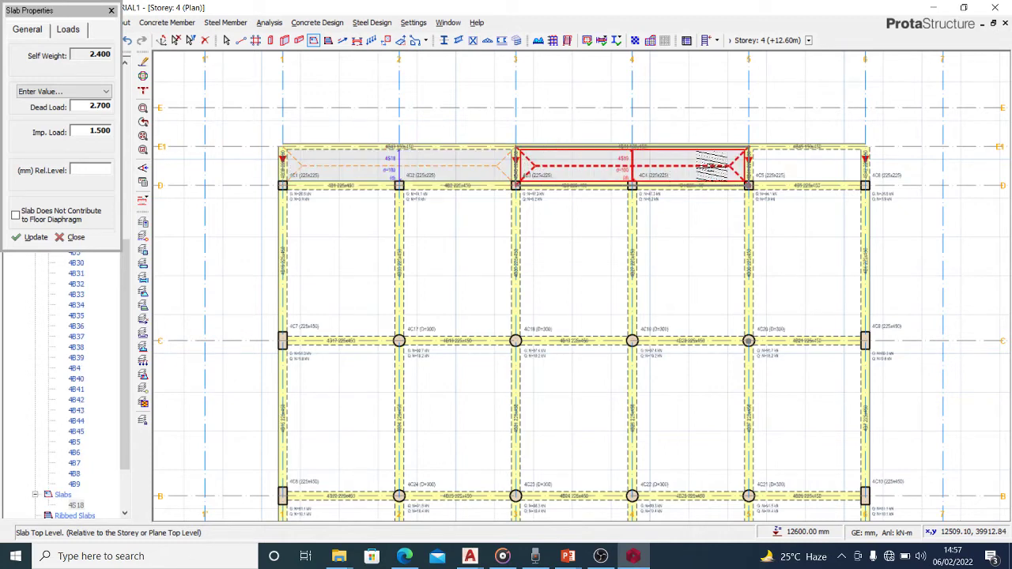
left_click(778, 162)
scroll(546, 194, "up", 3)
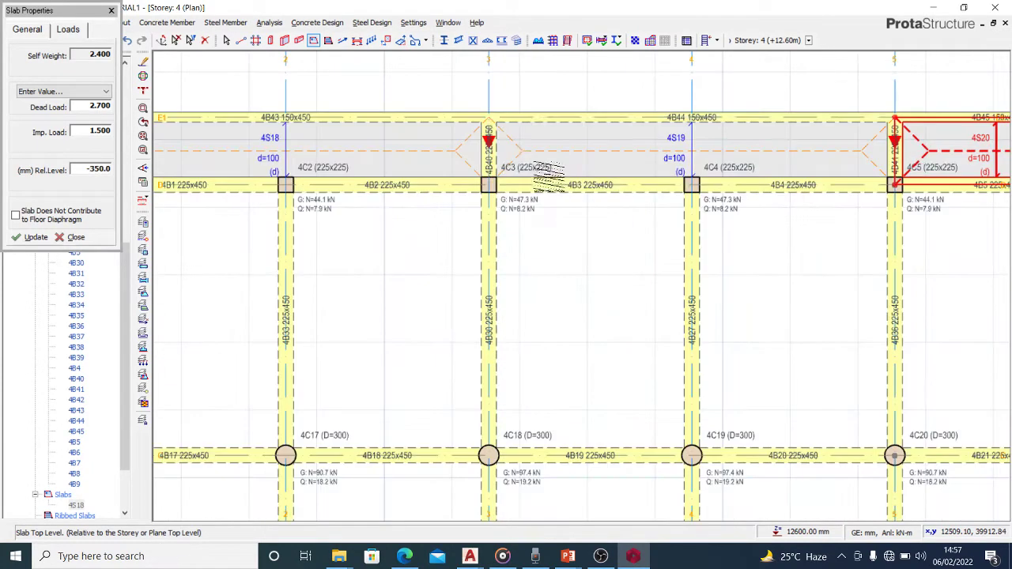
key("Escape")
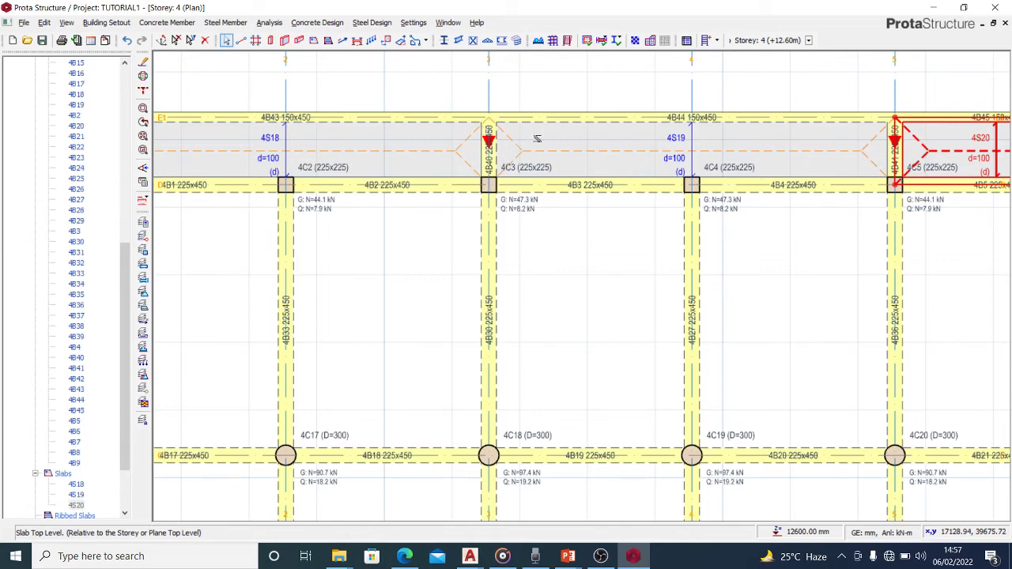
scroll(466, 158, "down", 2)
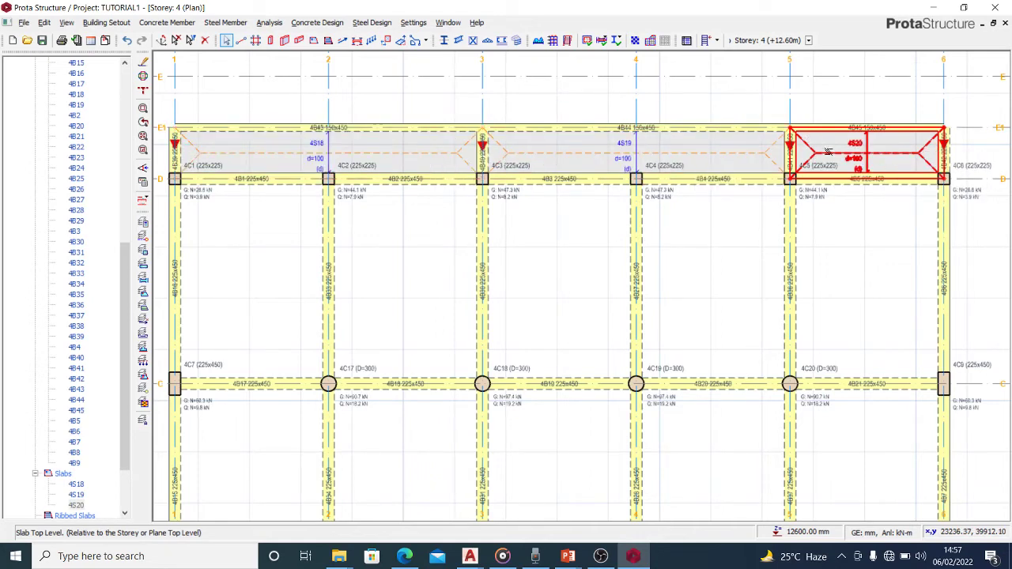
Step: Switch to AutoCAD and examine the two slab and beam sections with pipes in the reference drawing
left_click(475, 560)
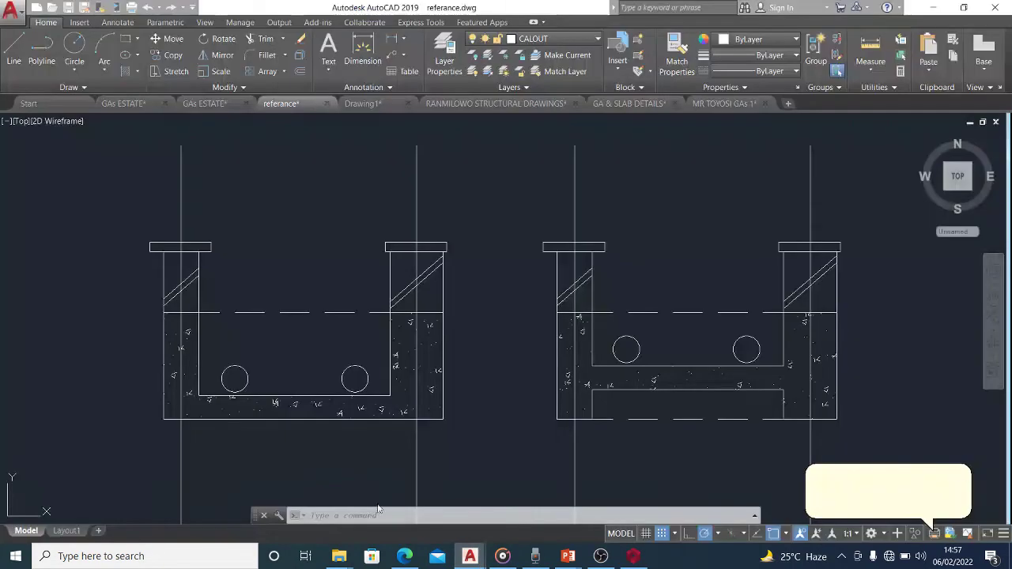
left_click(370, 515)
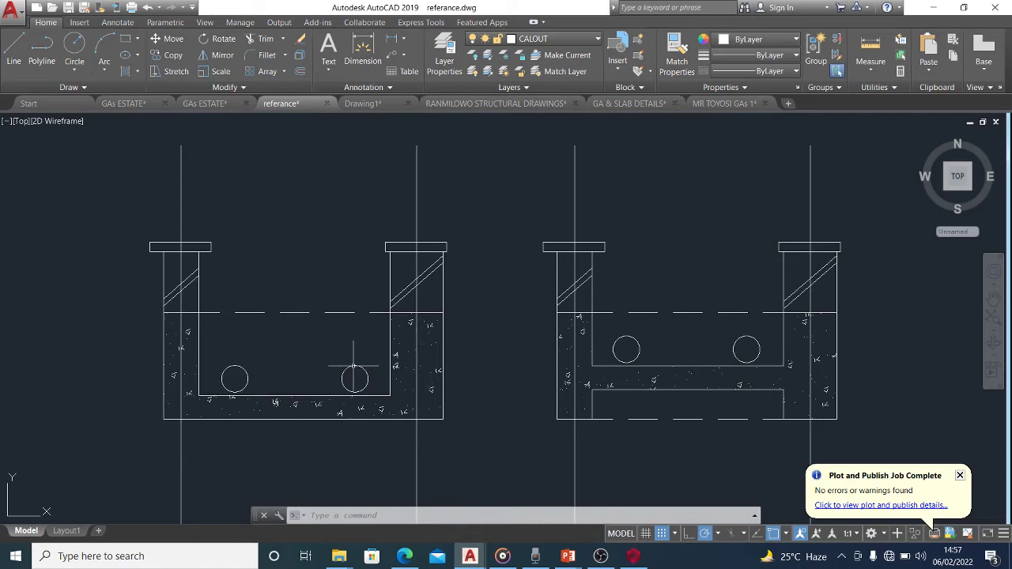
mouse_move(353, 365)
Step: Switch back to ProtaStructure, check the three new slabs in plan, and open the building's 3D view
left_click(634, 555)
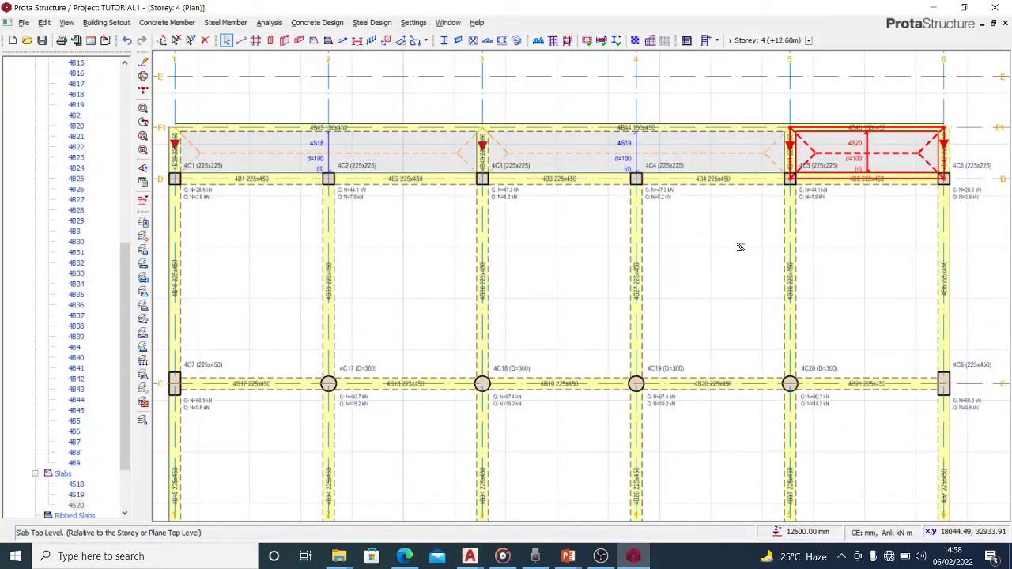
scroll(723, 203, "down", 1)
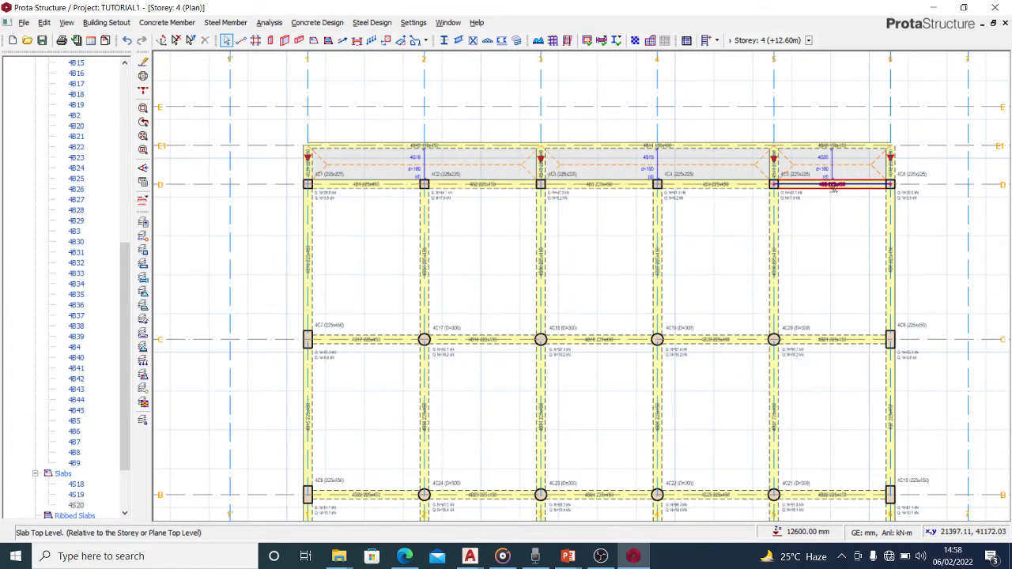
scroll(67, 162, "up", 11)
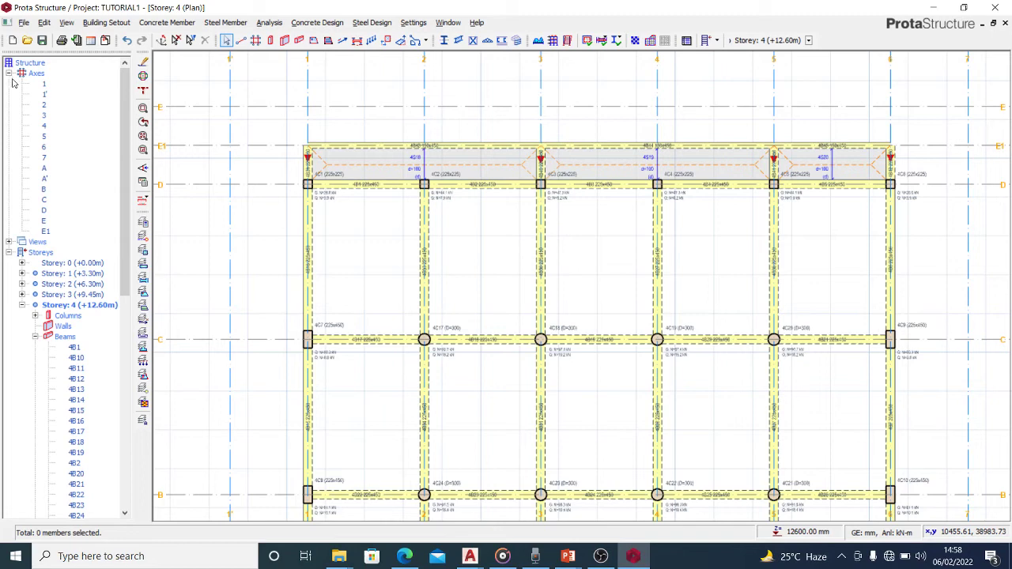
left_click(8, 73)
left_click(37, 84)
right_click(38, 87)
left_click(62, 109)
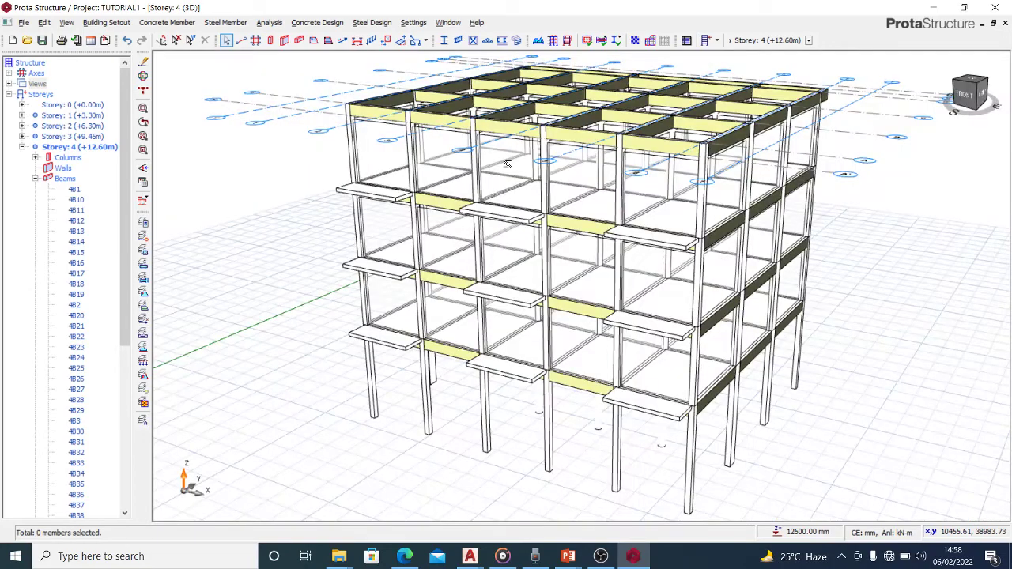
Step: Examine in 3D how the lowered slabs sit between the cantilever beams and the edge beam along axis E1
middle_click_drag(773, 246, 726, 312)
scroll(715, 273, "down", 3)
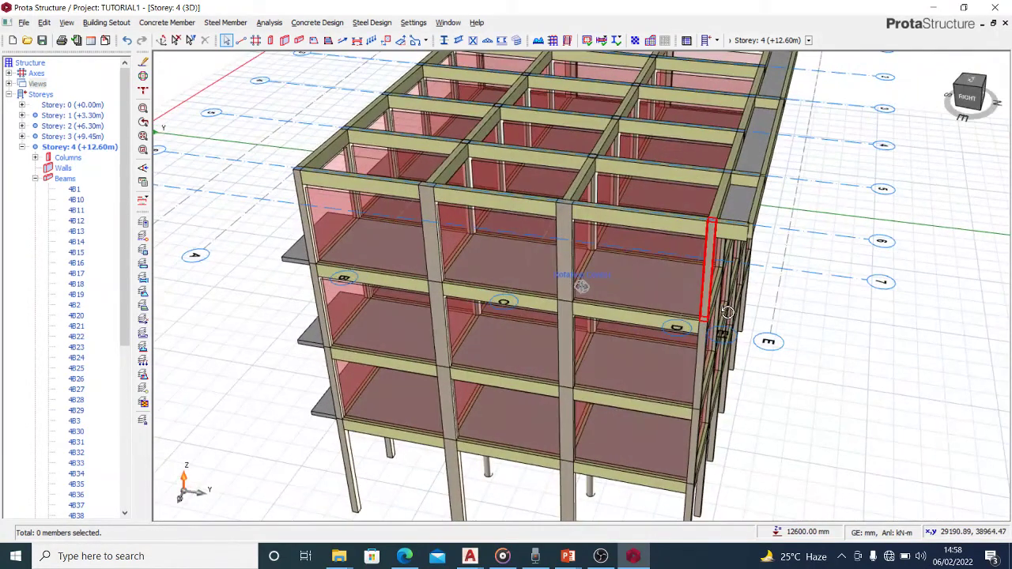
scroll(765, 279, "up", 3)
scroll(769, 276, "up", 3)
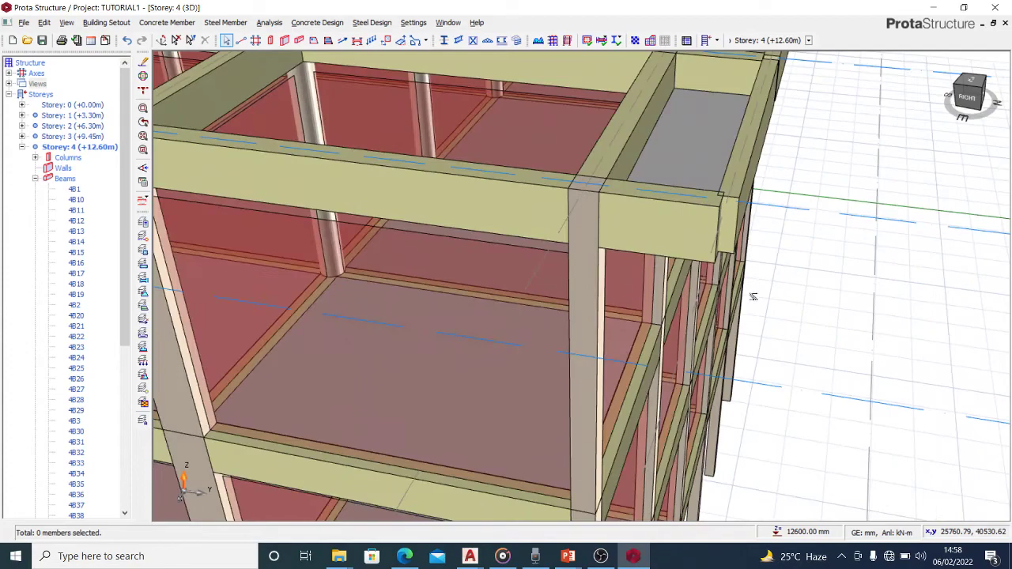
middle_click_drag(717, 297, 583, 287)
scroll(582, 287, "down", 5)
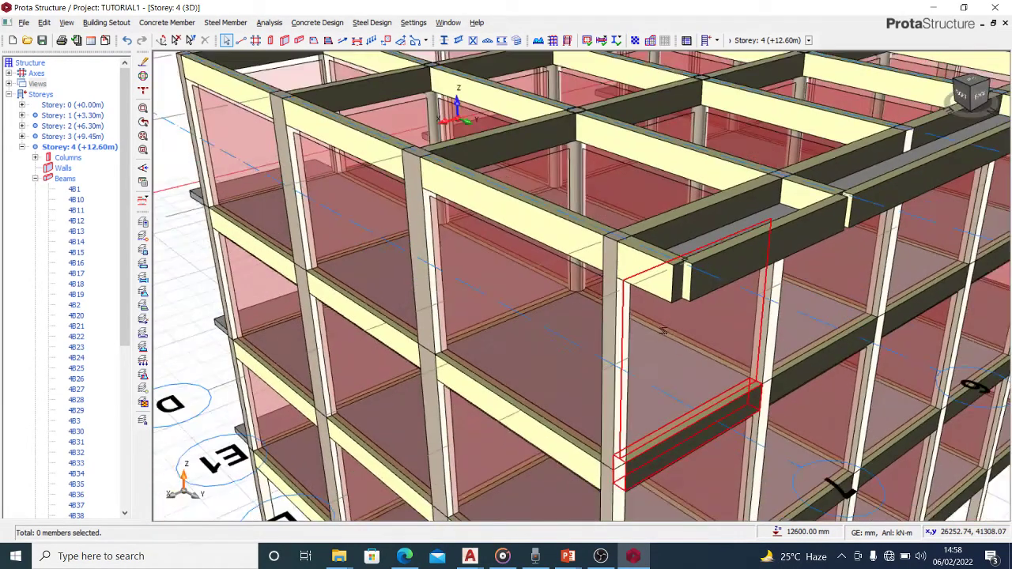
scroll(830, 261, "up", 3)
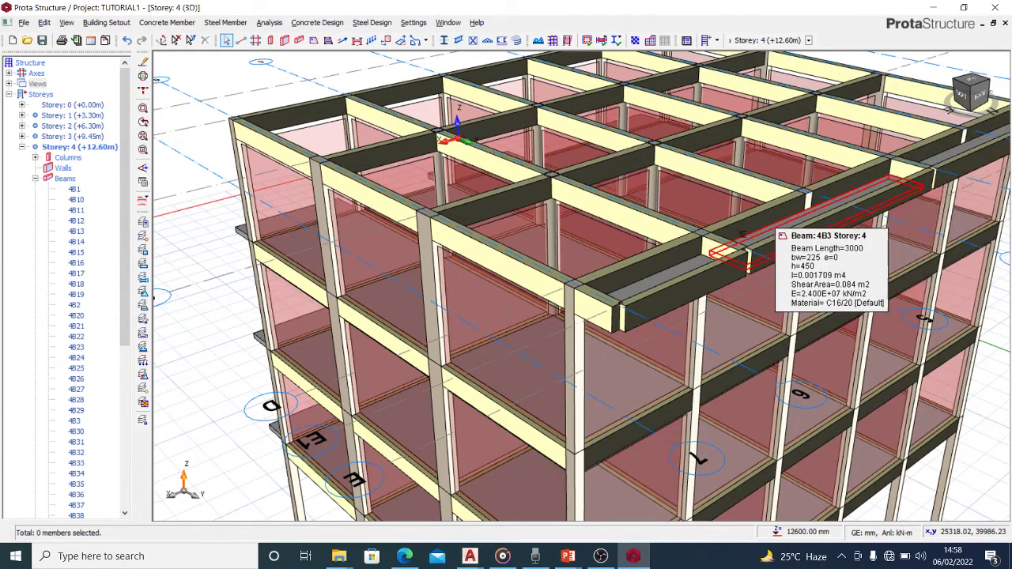
scroll(682, 261, "down", 1)
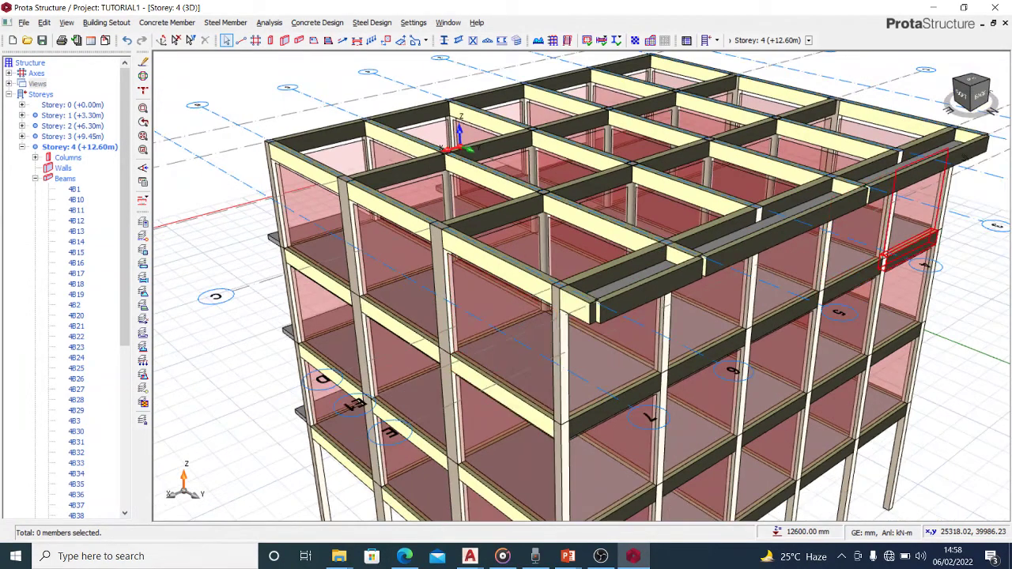
scroll(971, 148, "up", 1)
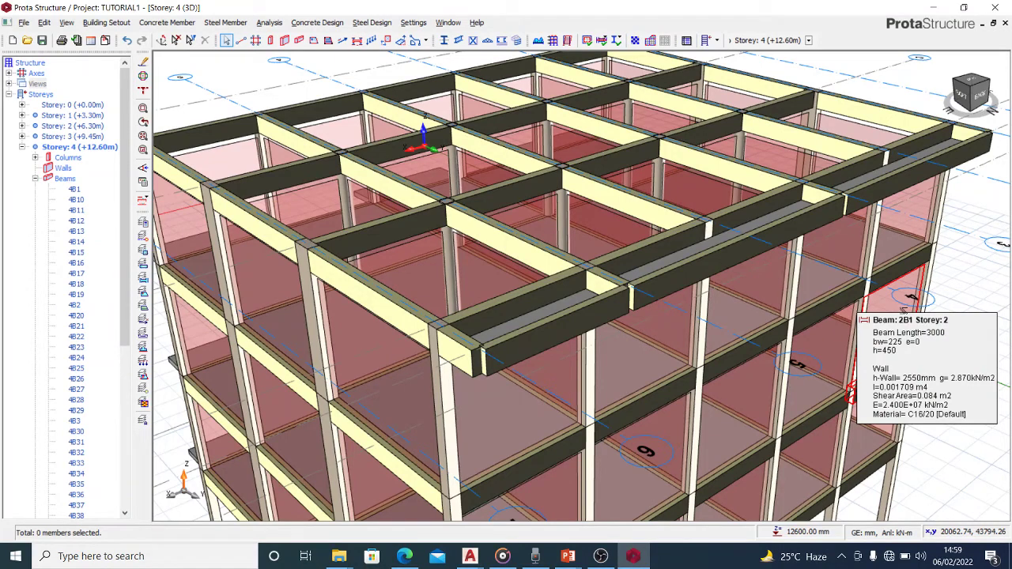
Step: Return to the storey 4 plan view and inspect the cantilever slabs between axes D and E1
left_click(32, 83)
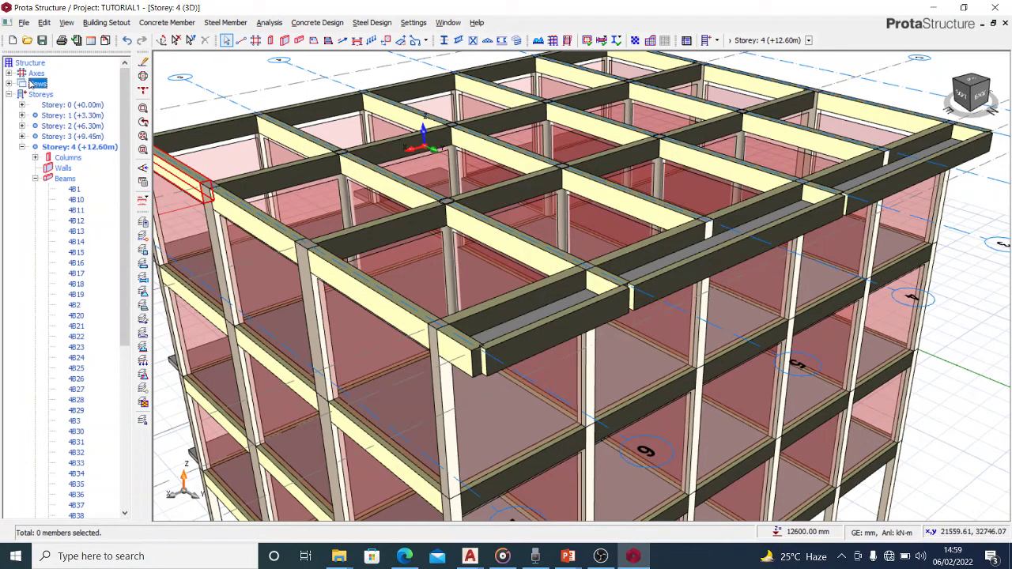
right_click(46, 85)
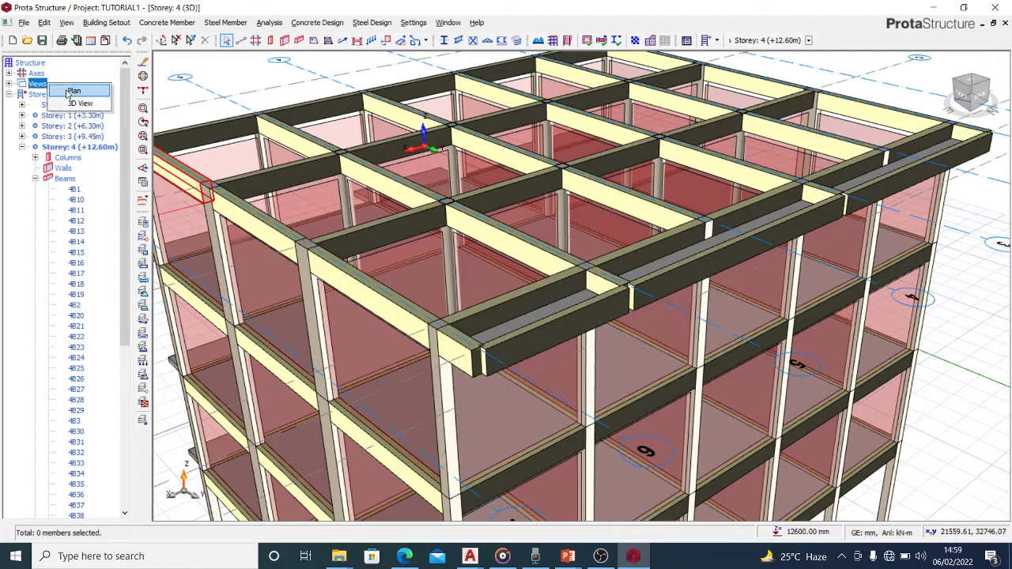
left_click(69, 91)
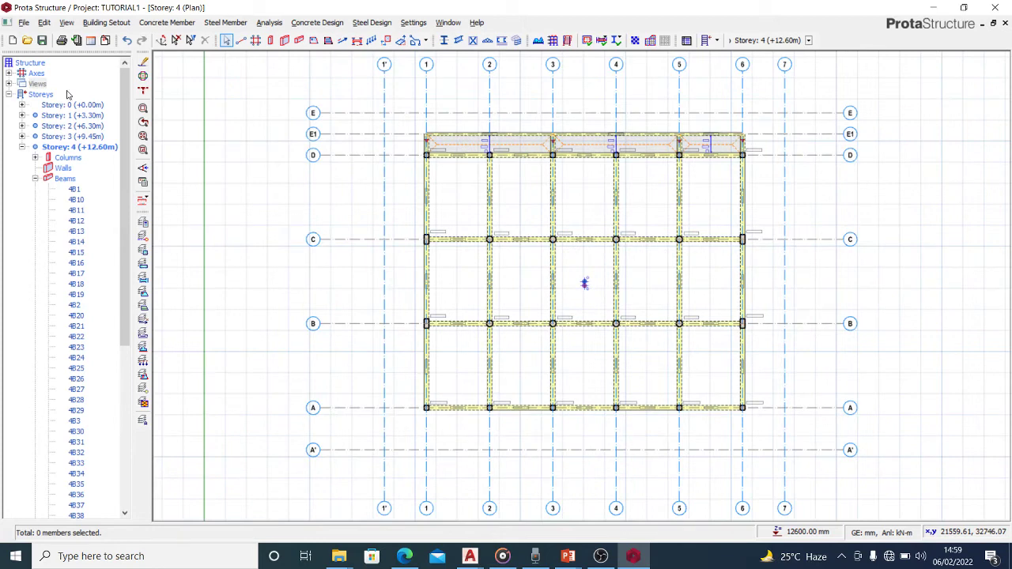
left_click(175, 39)
scroll(586, 137, "up", 2)
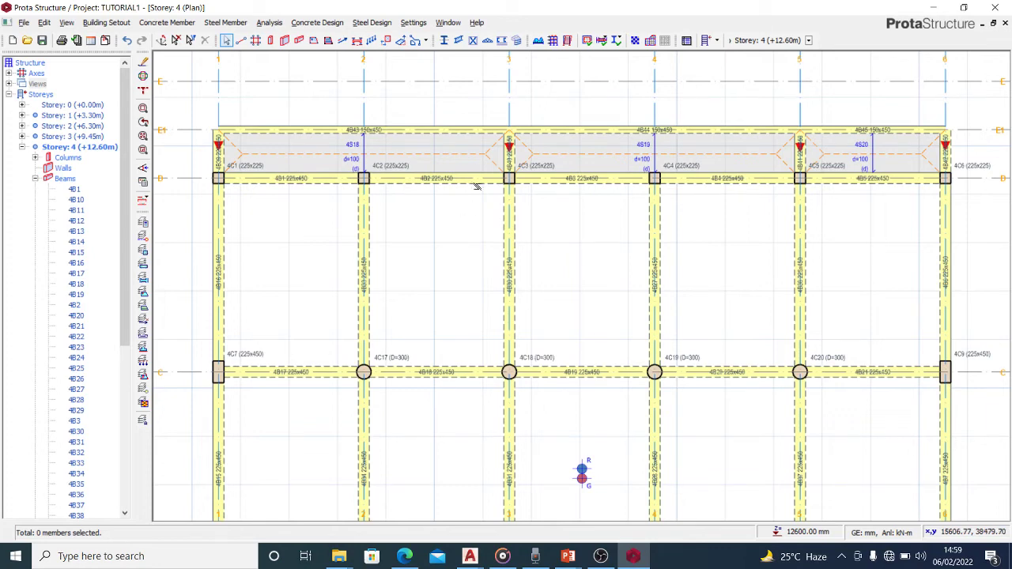
mouse_move(448, 155)
Step: Reopen the 3D view and examine the lowered cantilever slabs from below, from behind and from the building's side
right_click(39, 85)
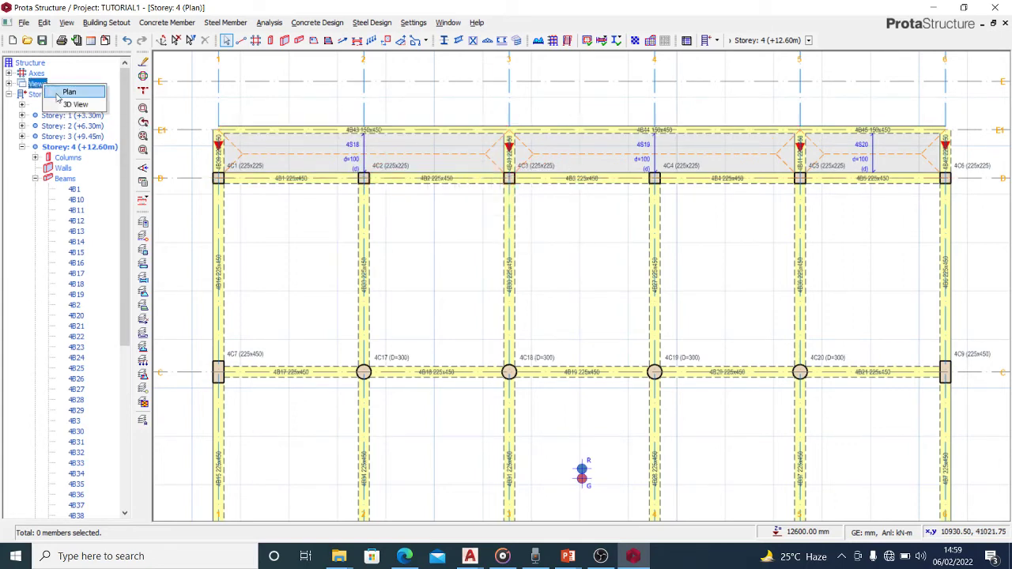
left_click(71, 103)
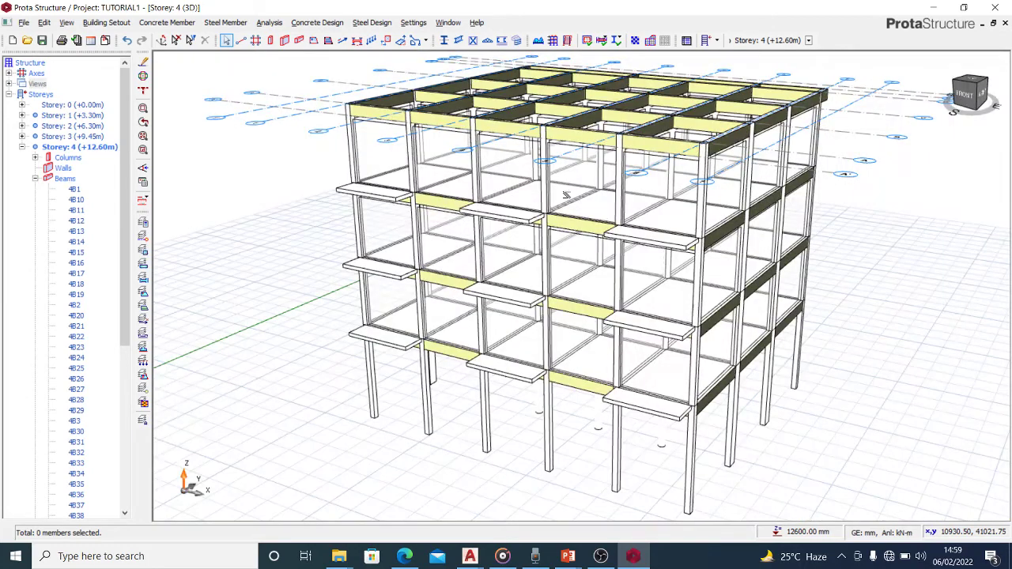
scroll(566, 196, "up", 3)
middle_click_drag(566, 196, 748, 284)
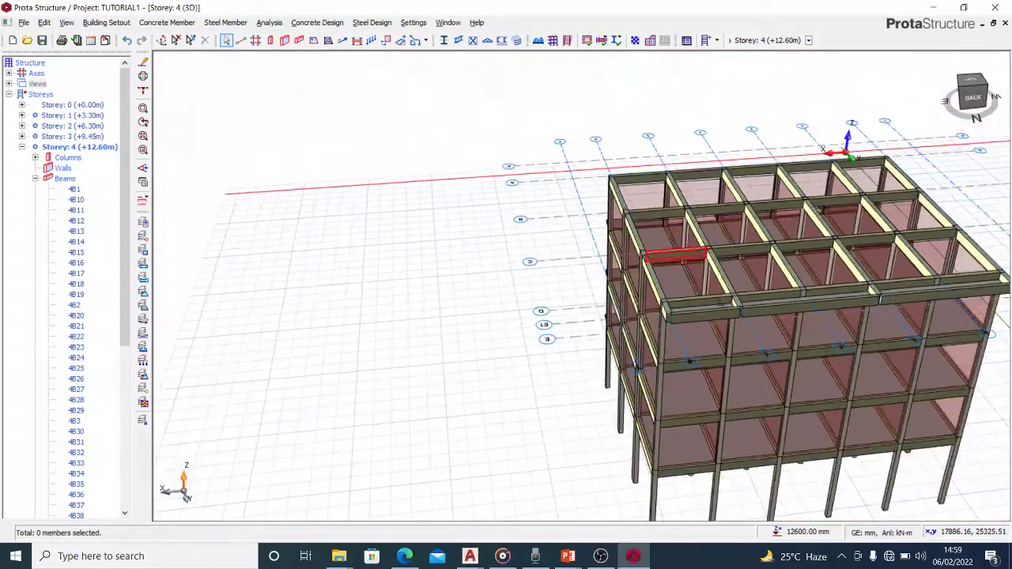
scroll(762, 324, "up", 2)
scroll(763, 324, "up", 3)
mouse_move(763, 324)
middle_mouse_down()
mouse_move(674, 237)
mouse_move(577, 190)
middle_mouse_up()
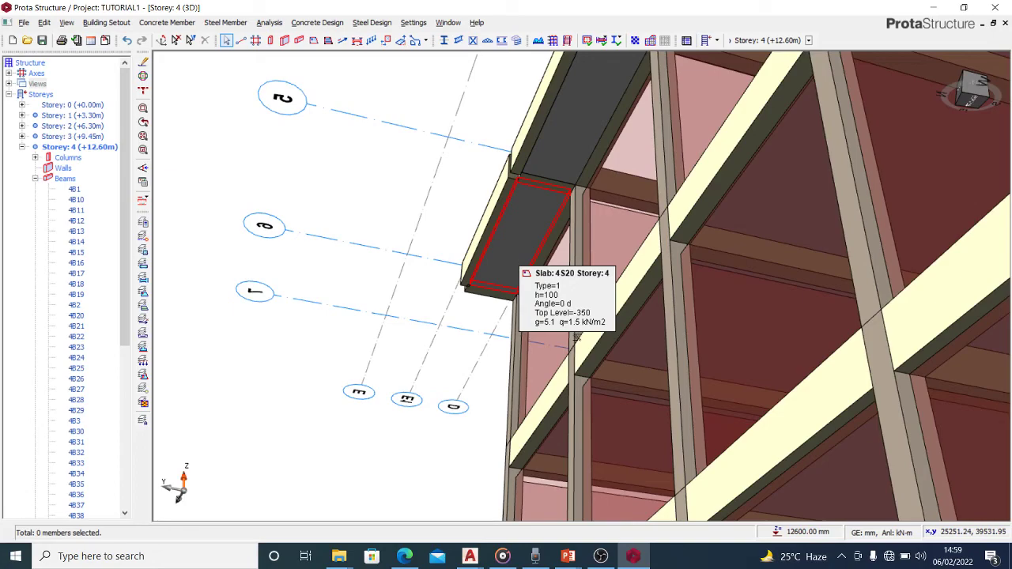
scroll(650, 408, "down", 3)
middle_click_drag(496, 268, 585, 312)
scroll(507, 319, "down", 6)
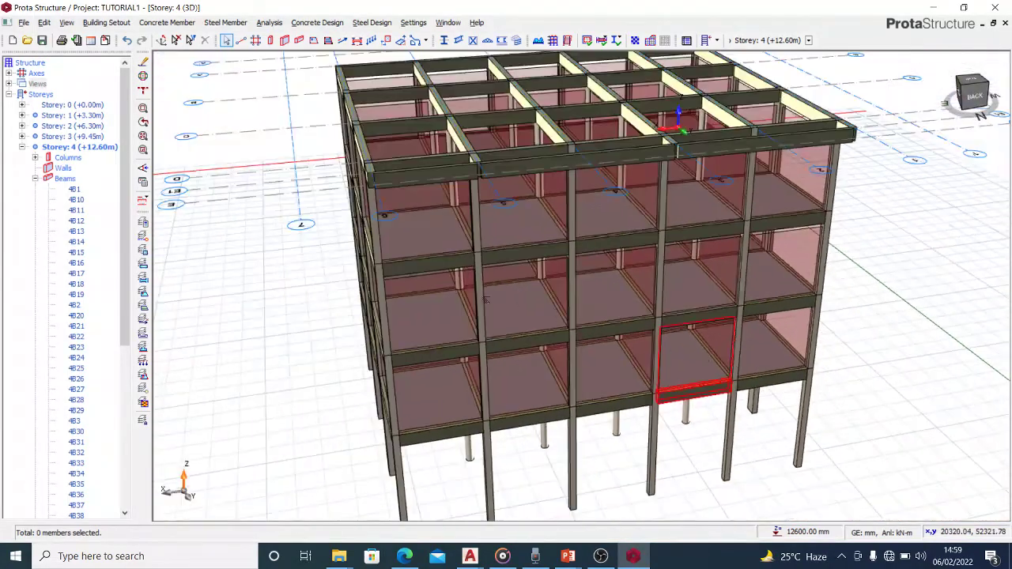
scroll(508, 319, "up", 5)
middle_click_drag(507, 320, 205, 213)
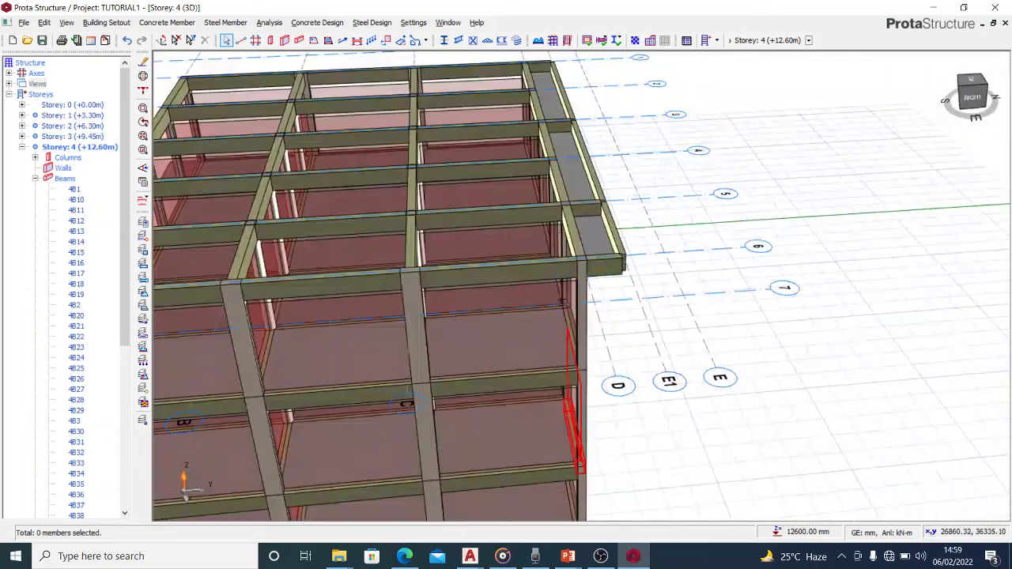
Step: Collapse the storey 4 member lists in the structure tree and return to the storey's plan view
left_click(34, 178)
left_click(22, 147)
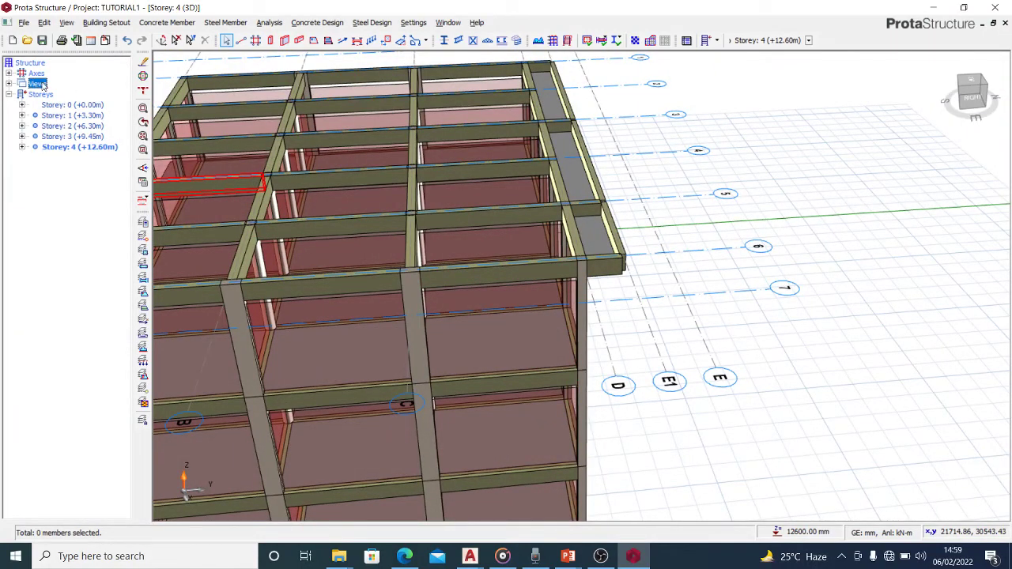
right_click(43, 86)
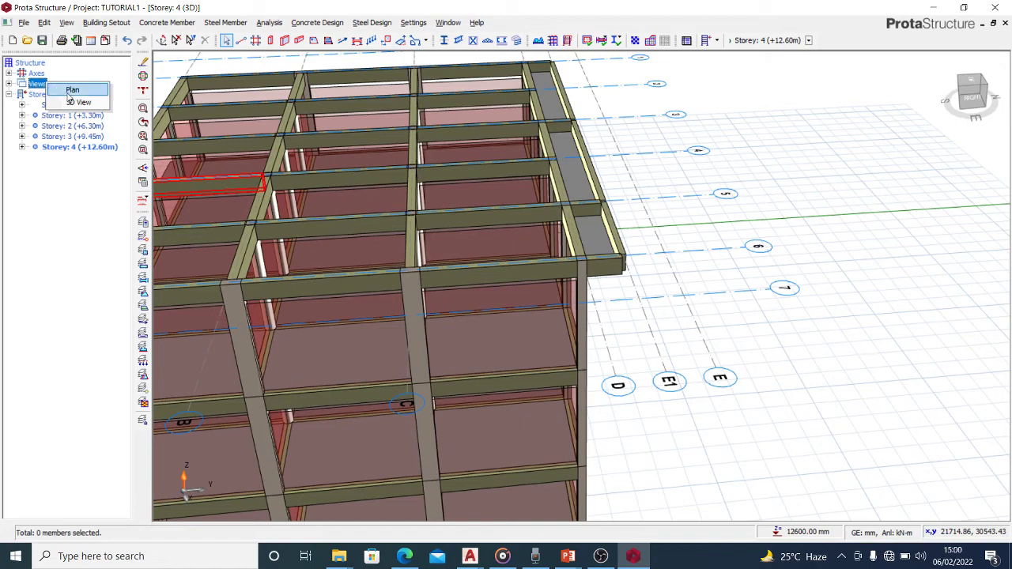
left_click(72, 92)
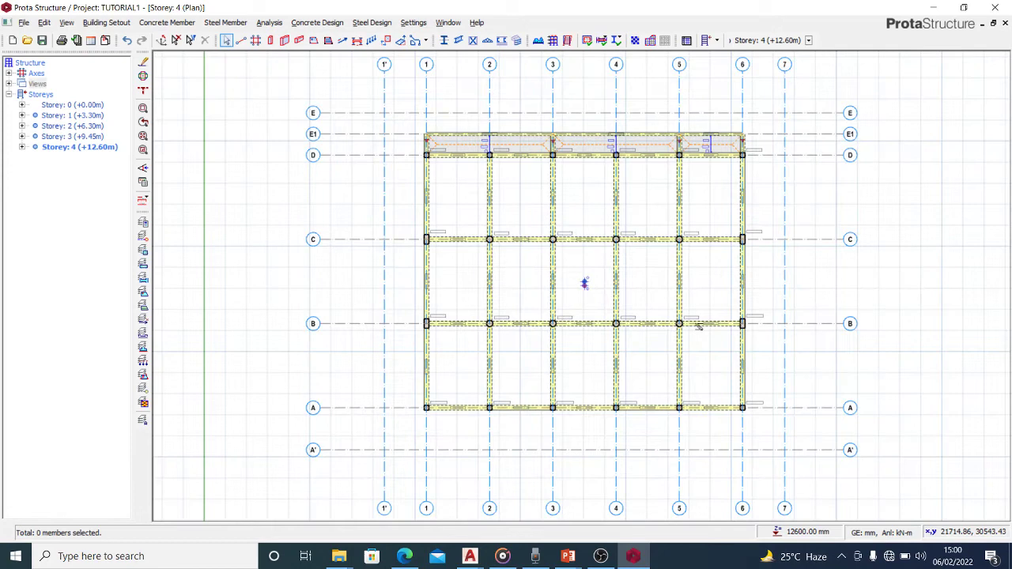
Step: Select the three cantilever slabs between axes D and E1 and open their properties in the slab table
mouse_move(699, 327)
scroll(664, 130, "up", 1)
scroll(699, 148, "up", 1)
left_click(699, 148)
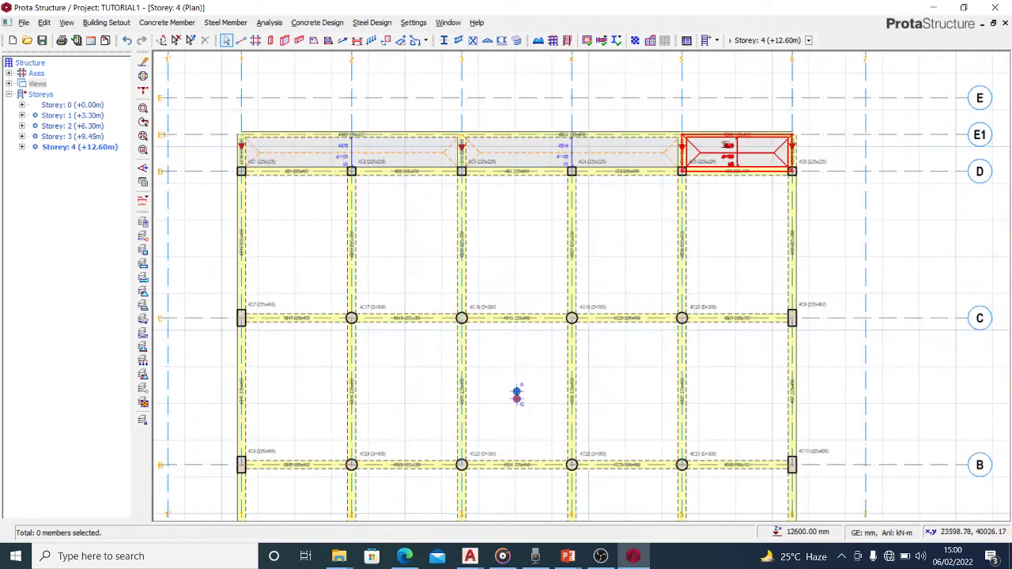
left_click(625, 156)
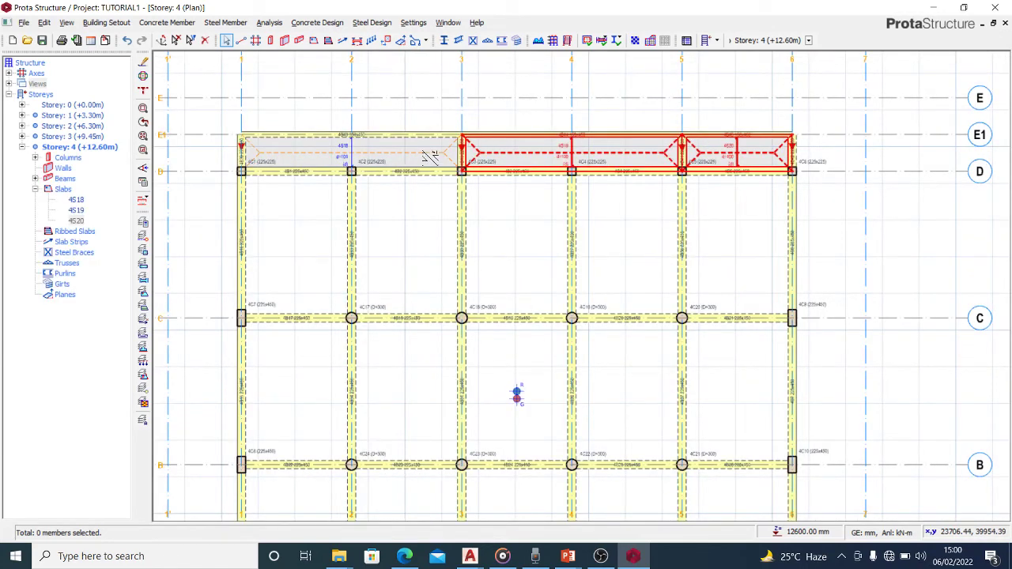
left_click(433, 153)
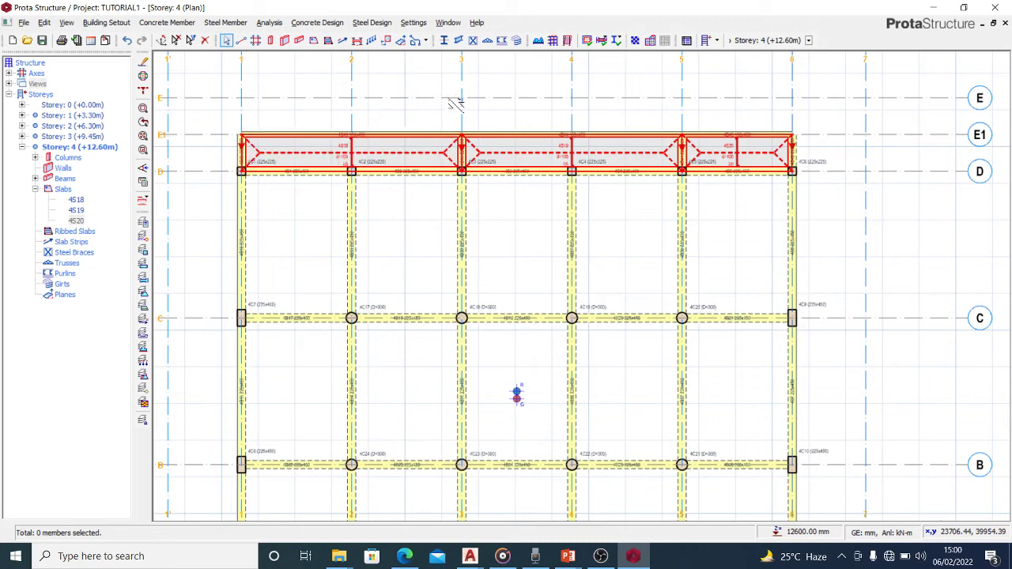
right_click(463, 107)
left_click(499, 117)
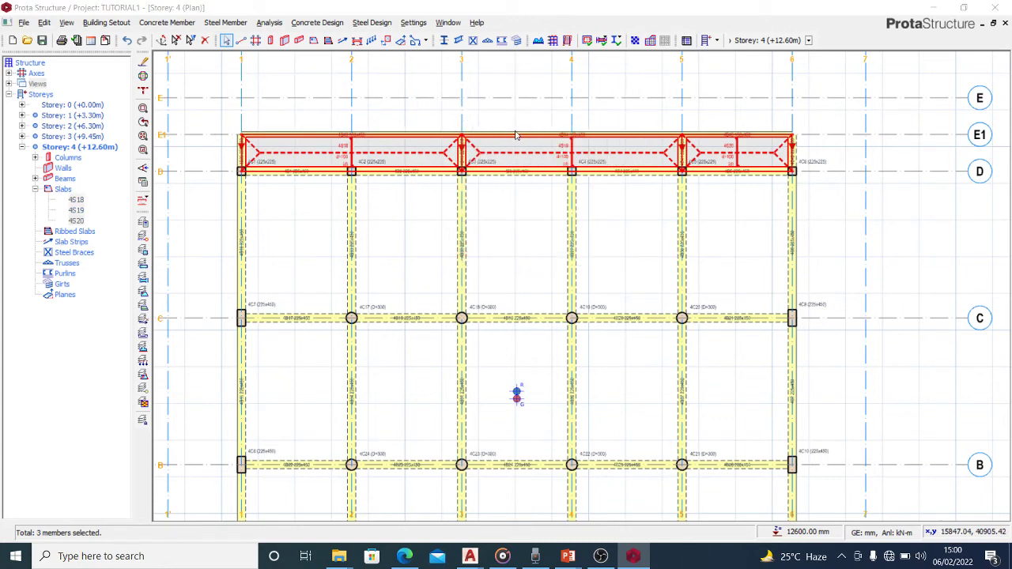
Step: Set Del-Z to -250 mm for all three cantilever slabs at once and close the slab table
scroll(748, 282, "right", 5)
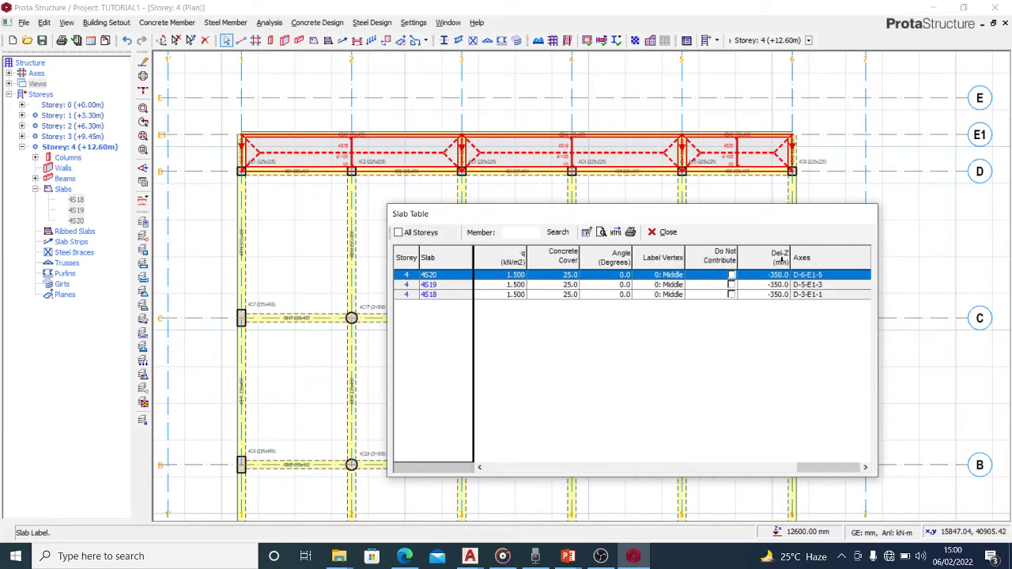
left_click(766, 253)
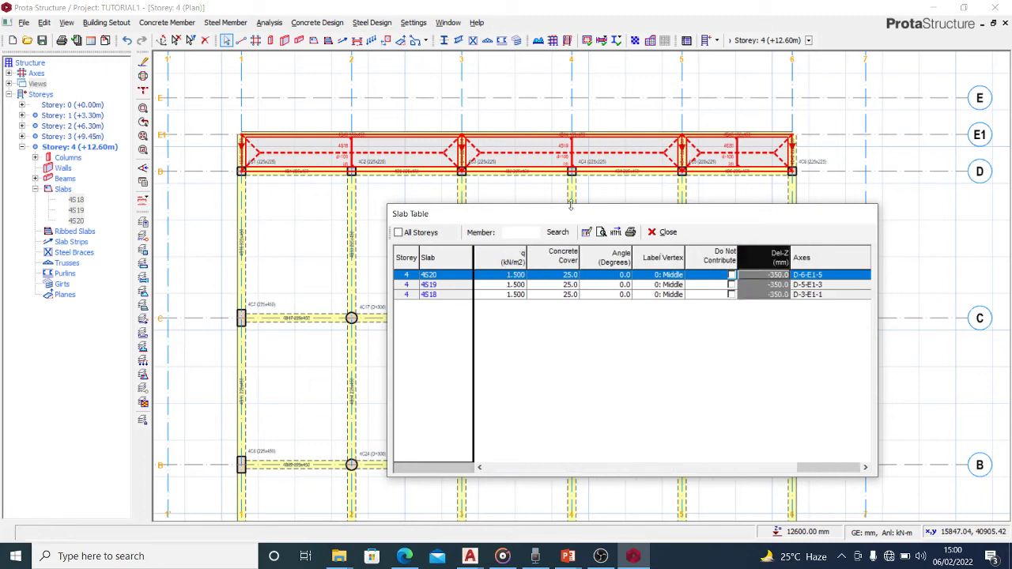
left_click(598, 227)
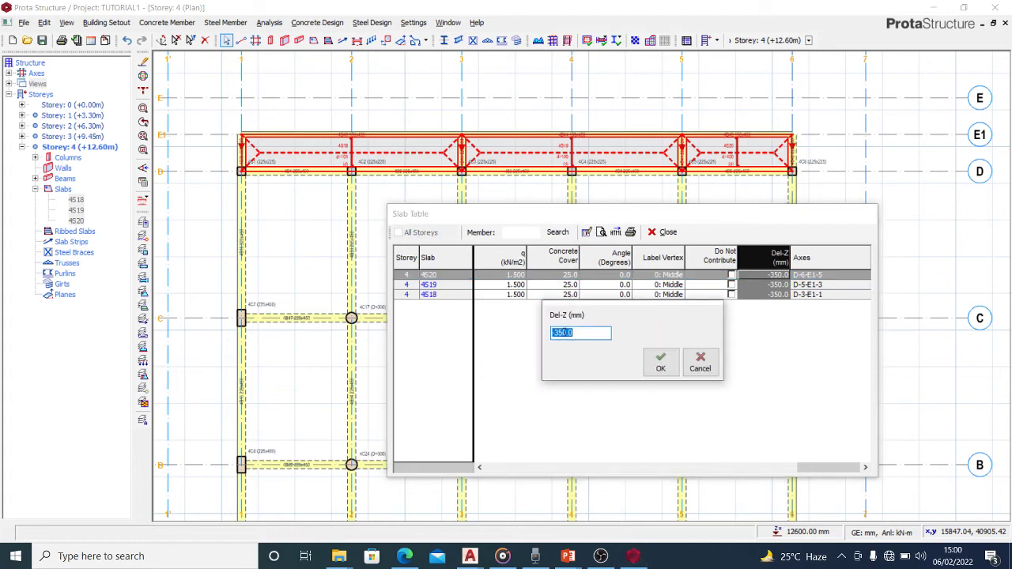
key("Home")
key("Right")
key("Delete")
type("2")
left_click(660, 362)
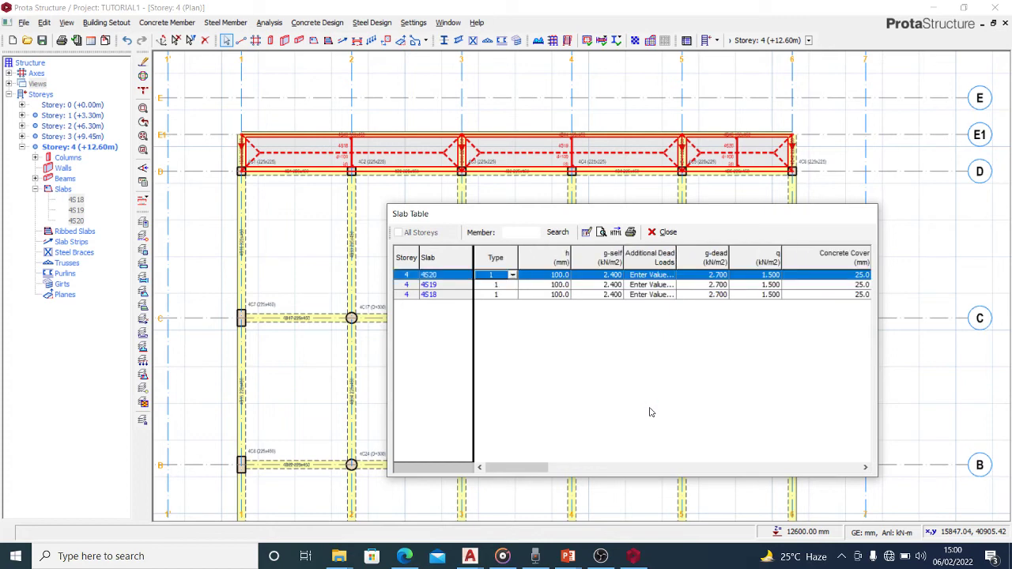
left_click(667, 232)
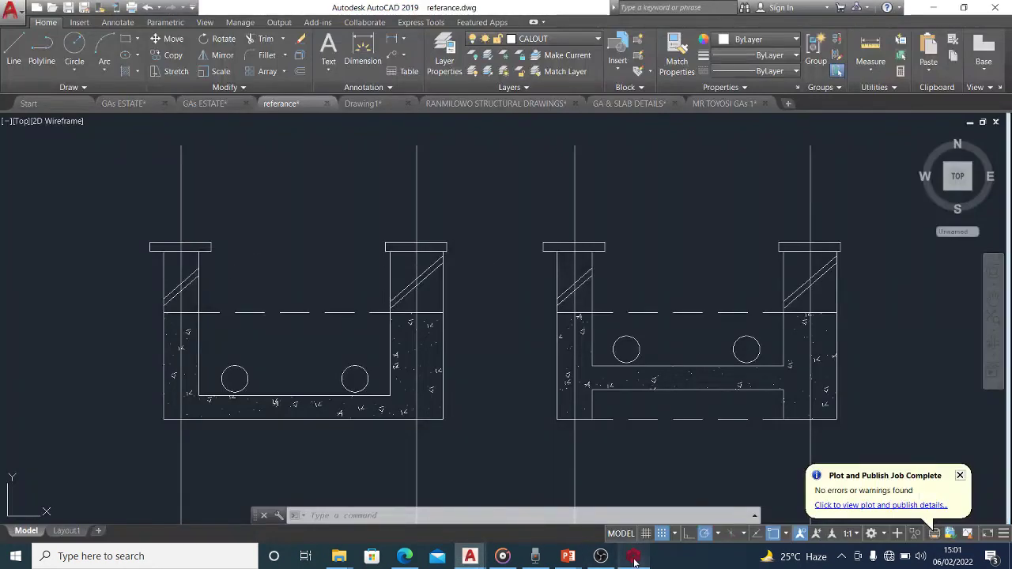
Step: Switch to AutoCAD and compare the two reference sections, one with the slab at the beam soffit and one with it raised
left_click(634, 556)
left_click(470, 555)
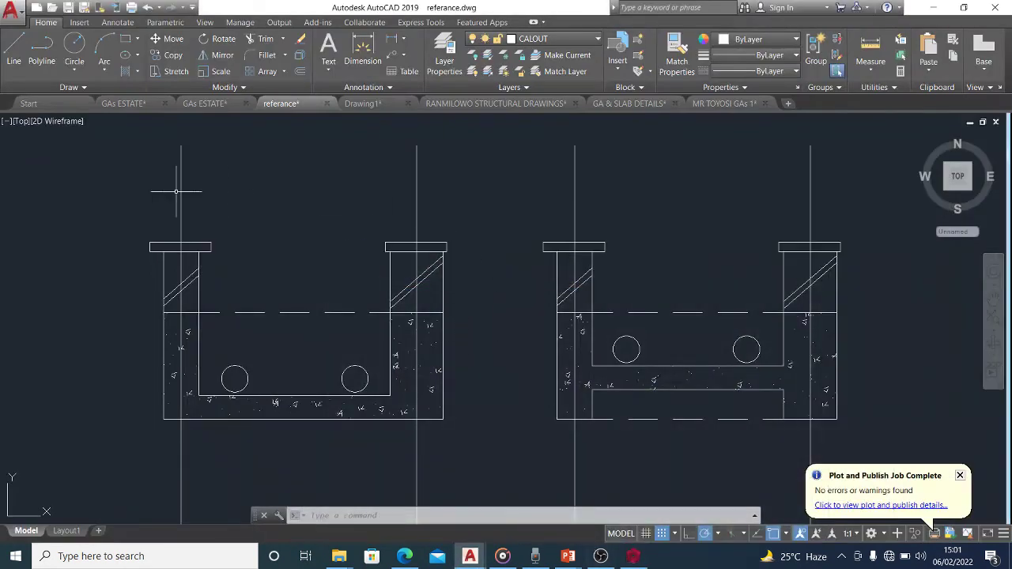
left_click(86, 165)
left_click(471, 468)
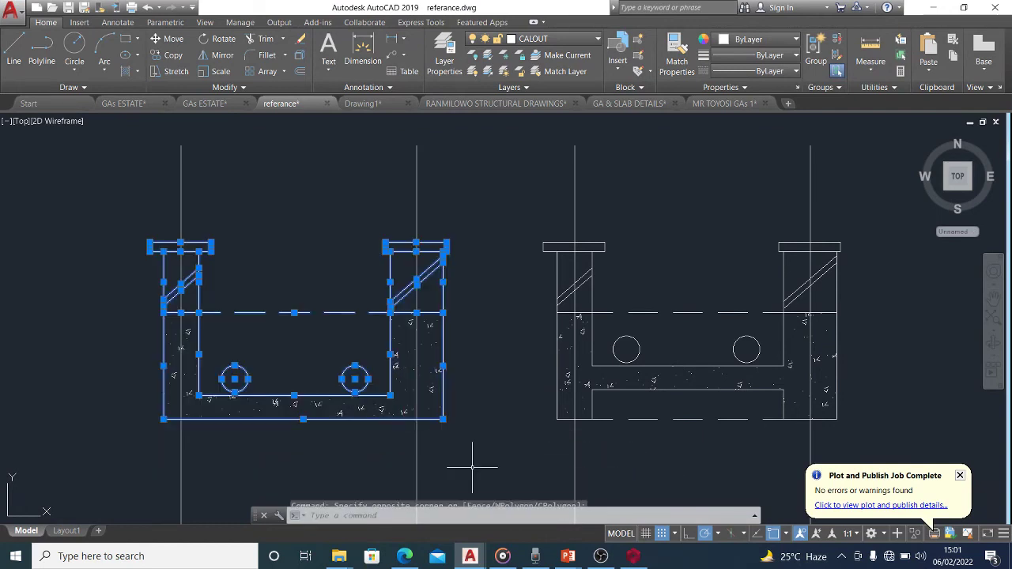
key("Escape")
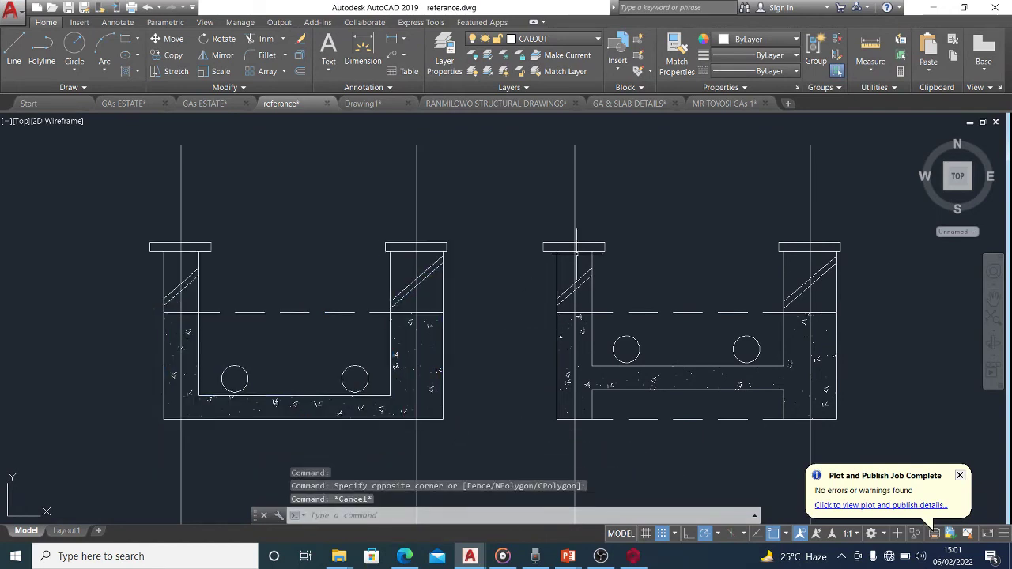
left_click(522, 204)
left_click(944, 459)
key("Escape")
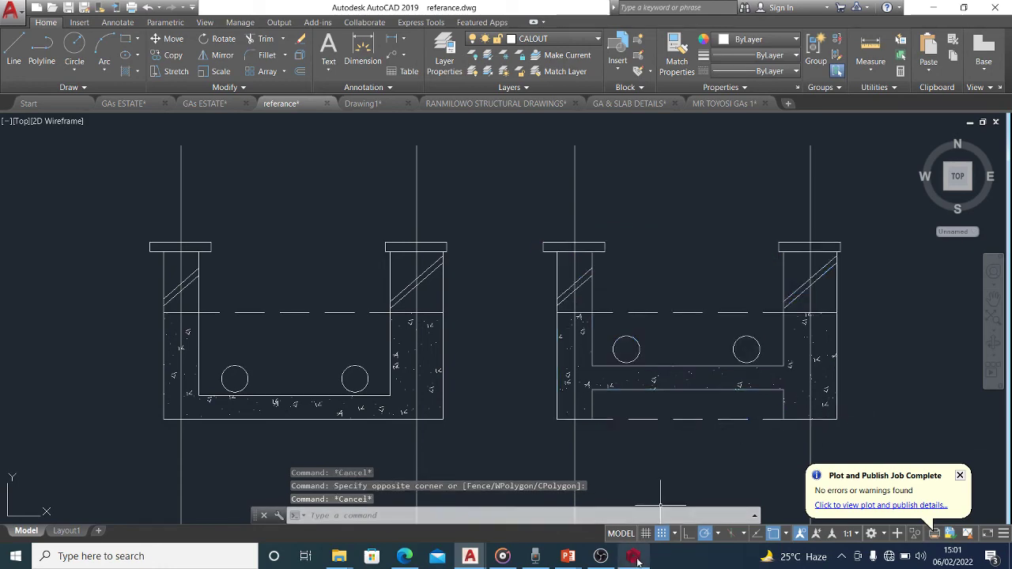
Step: Switch back to ProtaStructure and reopen the building's 3D view
left_click(635, 557)
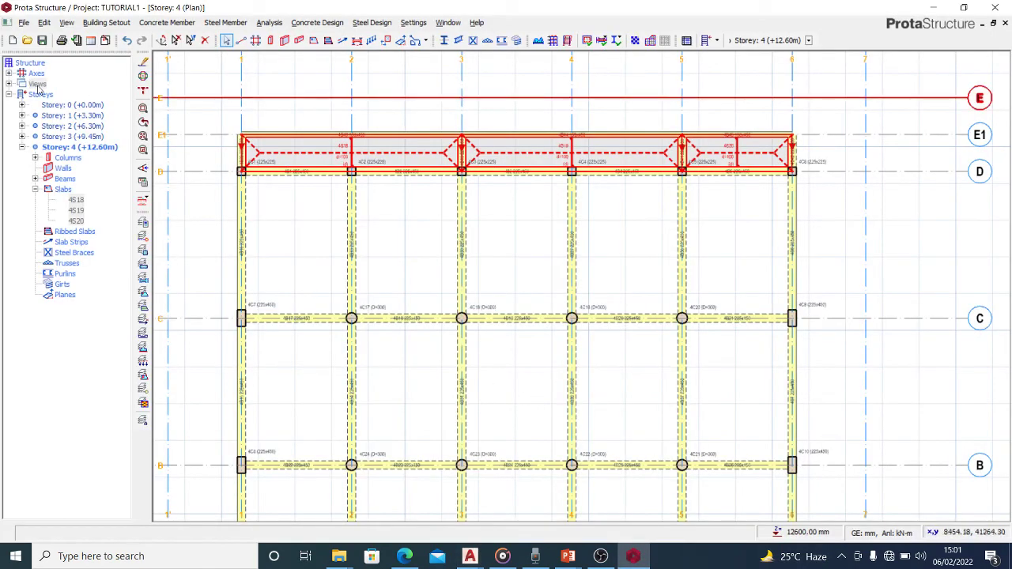
left_click(38, 83)
right_click(38, 84)
left_click(74, 104)
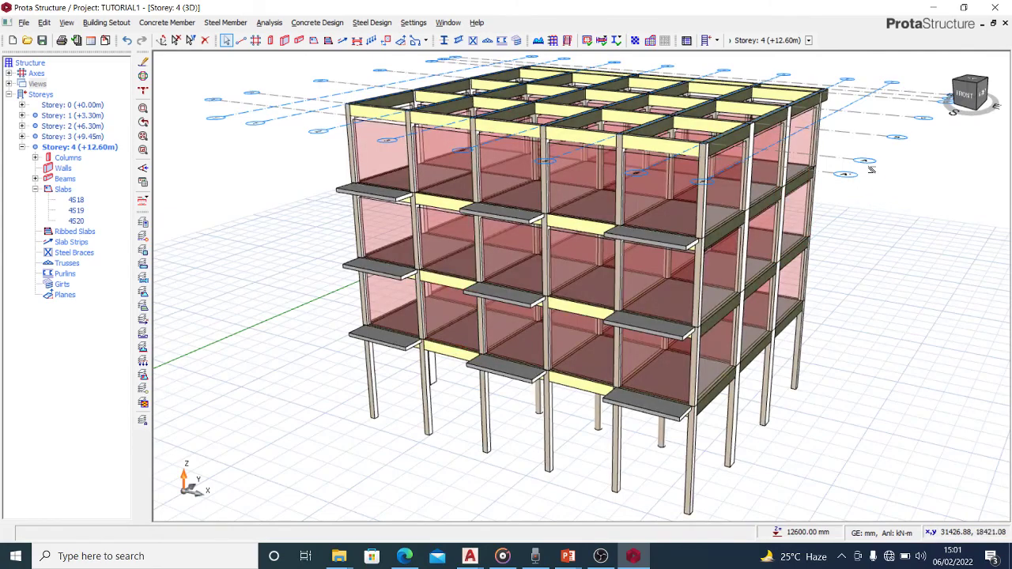
Step: Examine from behind and below how the cantilever slabs sit relative to the beam soffits, checking the cantilever and edge beam properties
middle_click_drag(872, 170, 790, 260)
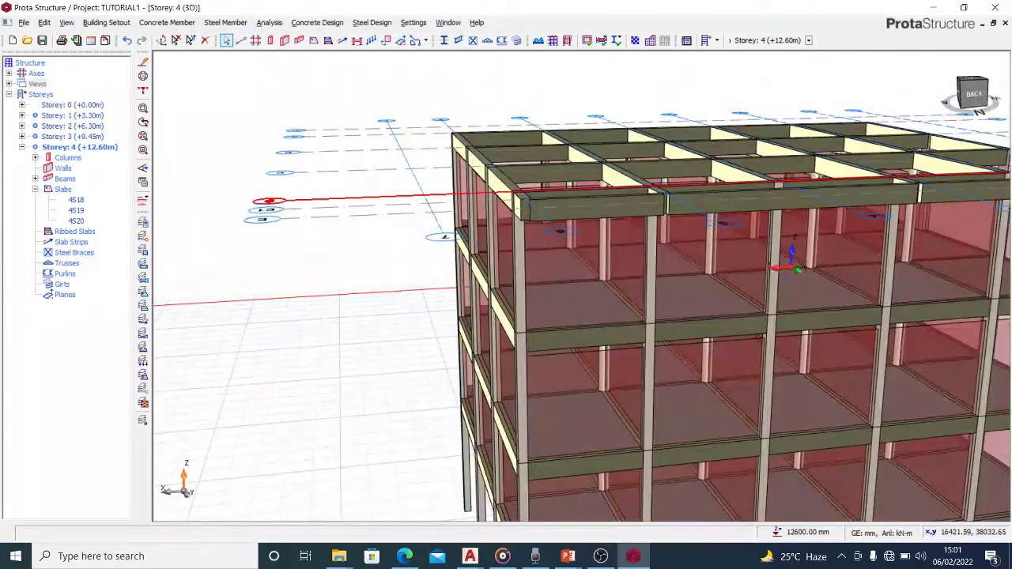
scroll(791, 261, "up", 5)
mouse_move(715, 223)
middle_mouse_down()
mouse_move(604, 203)
mouse_move(595, 212)
mouse_move(652, 253)
middle_mouse_up()
middle_click_drag(660, 329, 649, 309)
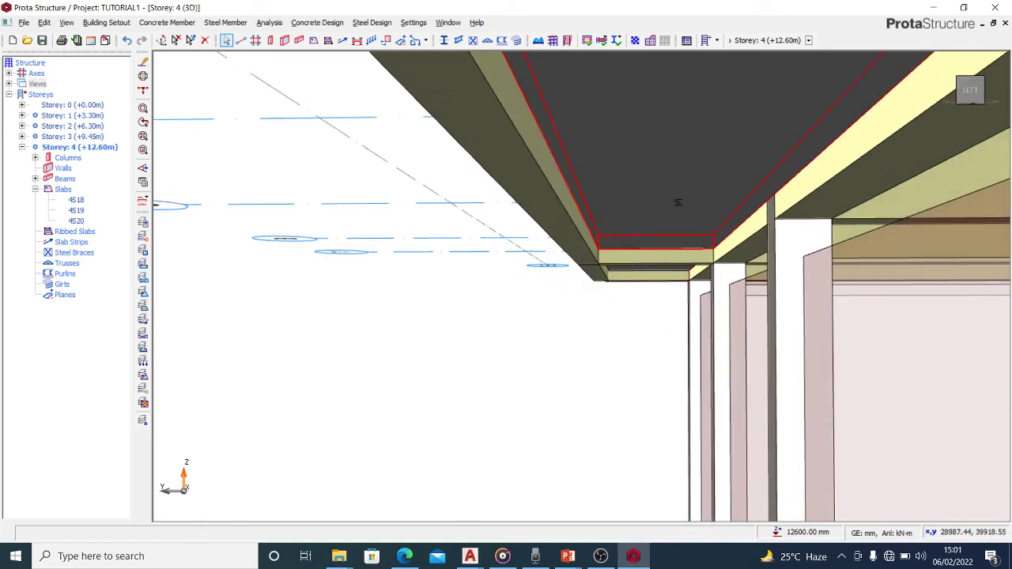
mouse_move(679, 201)
mouse_move(641, 257)
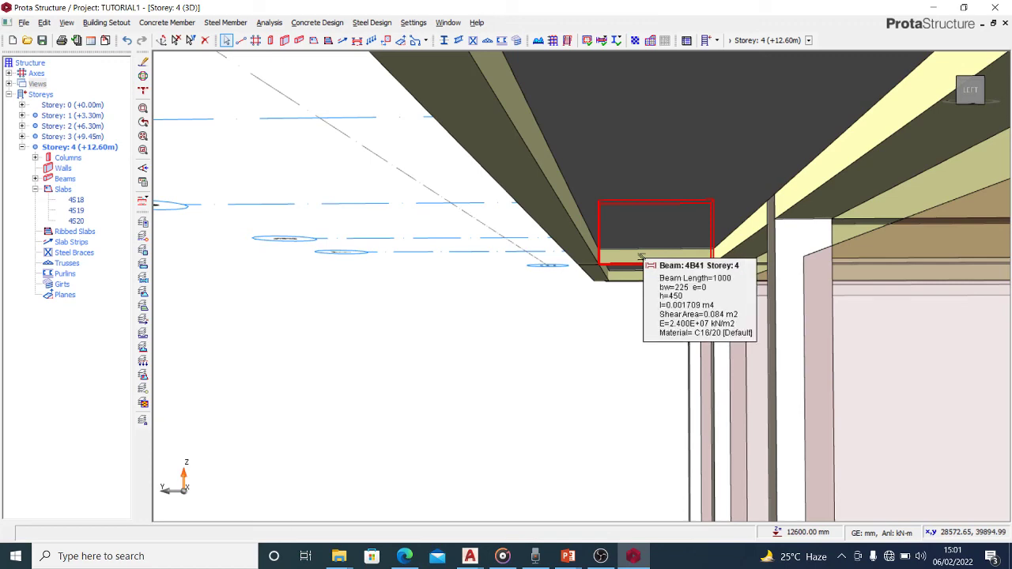
mouse_move(681, 263)
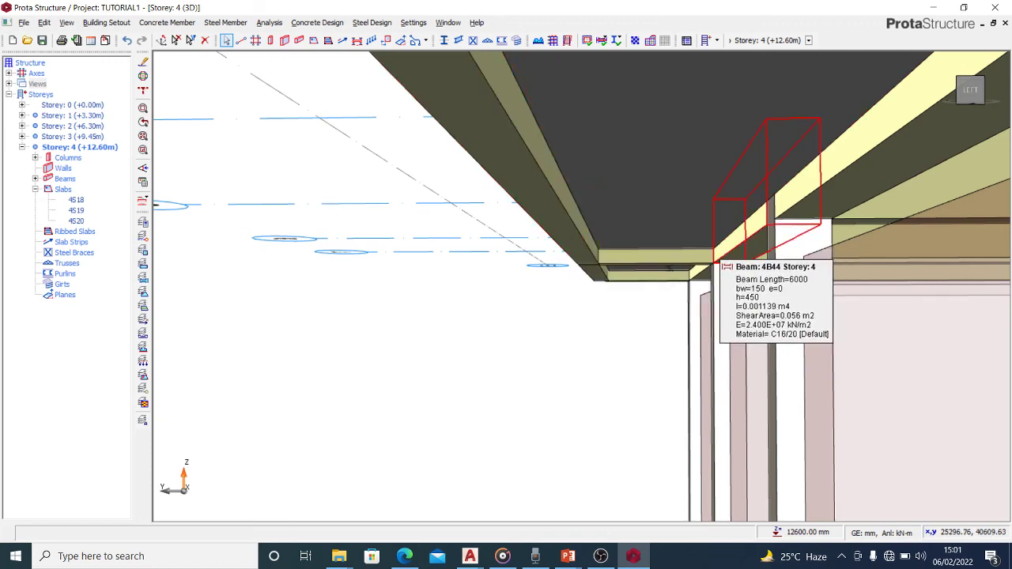
scroll(679, 277, "up", 5)
scroll(677, 293, "down", 6)
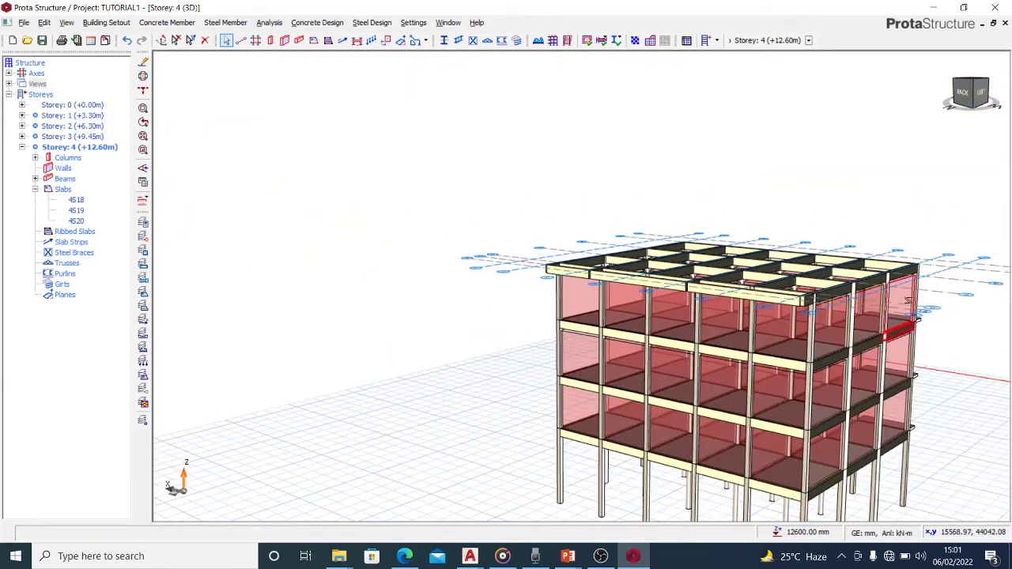